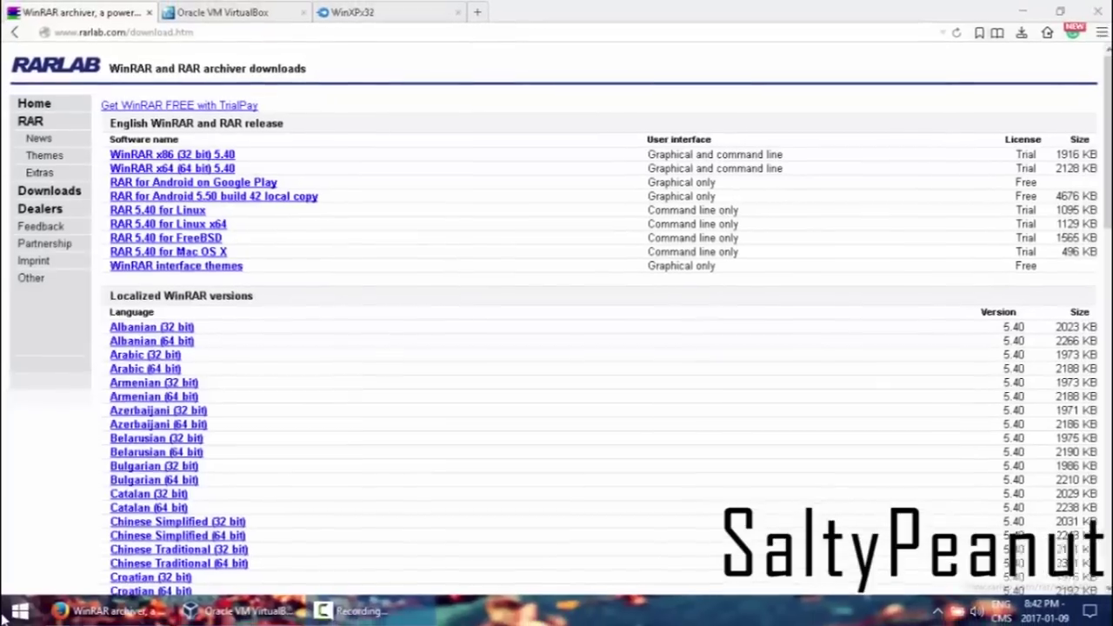
Check this computer's system properties for its 32-bit or 64-bit system type, and return to the WinRAR download page.
{"action": "key", "text": "super"}
{"action": "key", "text": "super"}
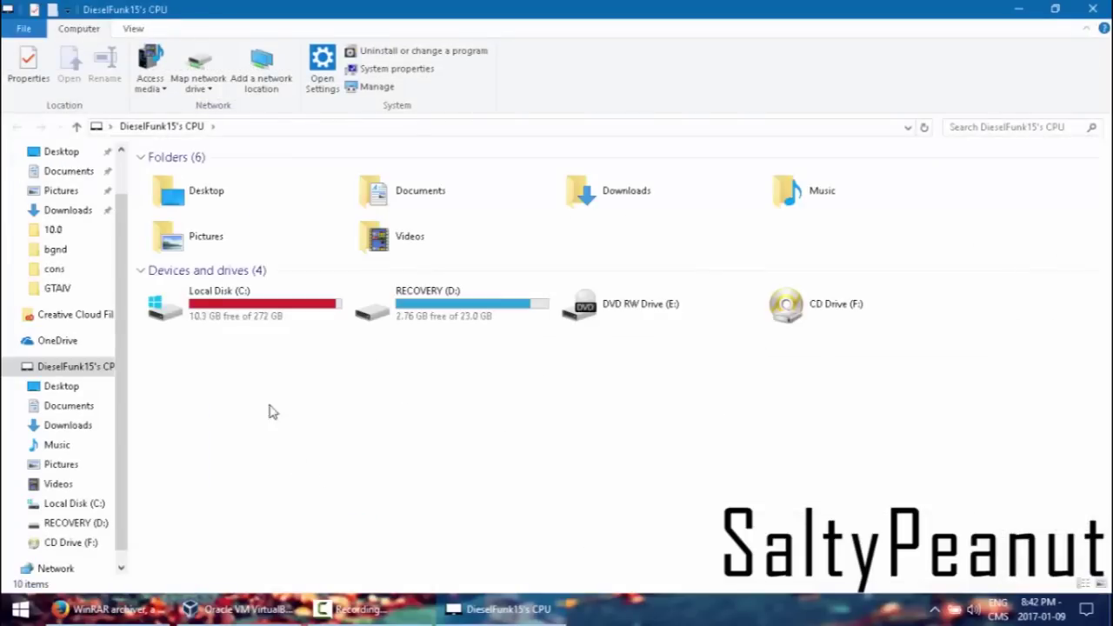
{"action": "right_click", "coordinate": [415, 405]}
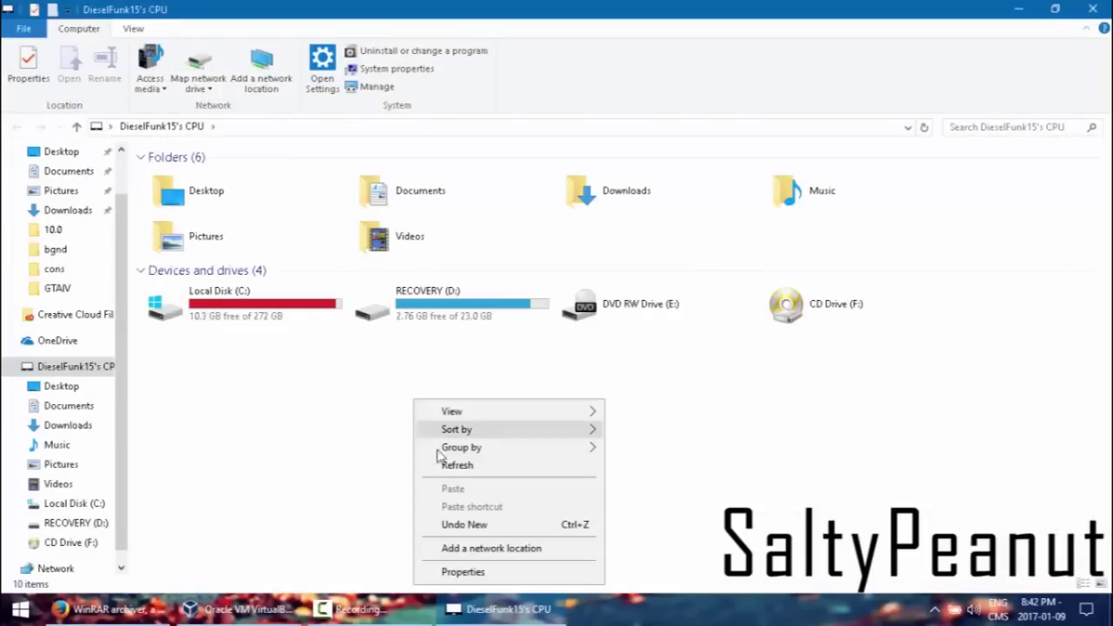
{"action": "left_click", "coordinate": [497, 574]}
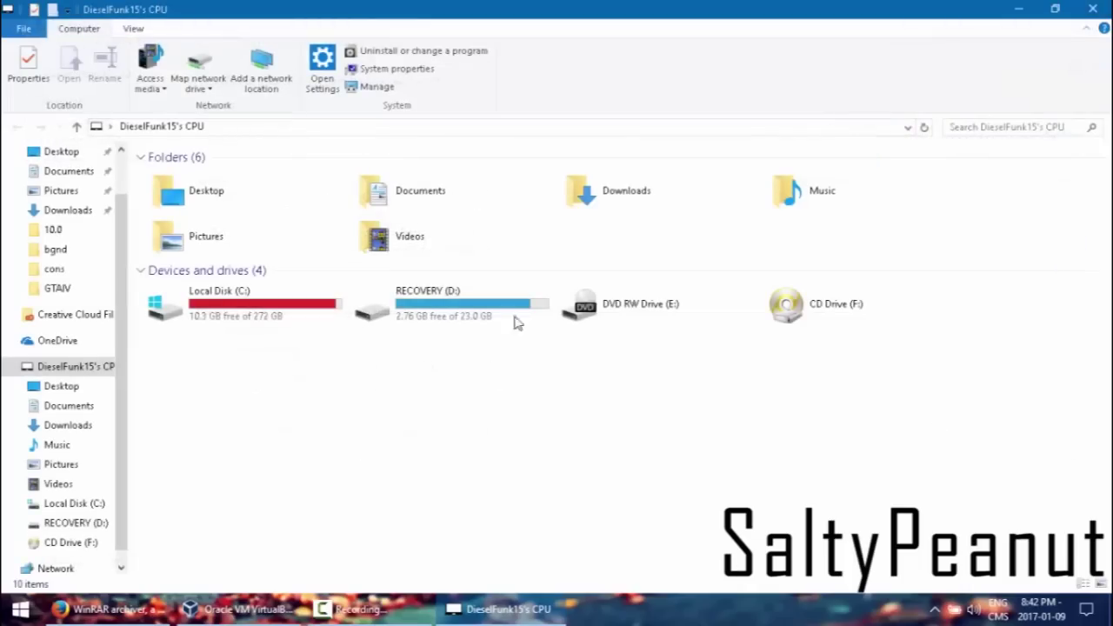
{"action": "key", "text": "alt+Tab"}
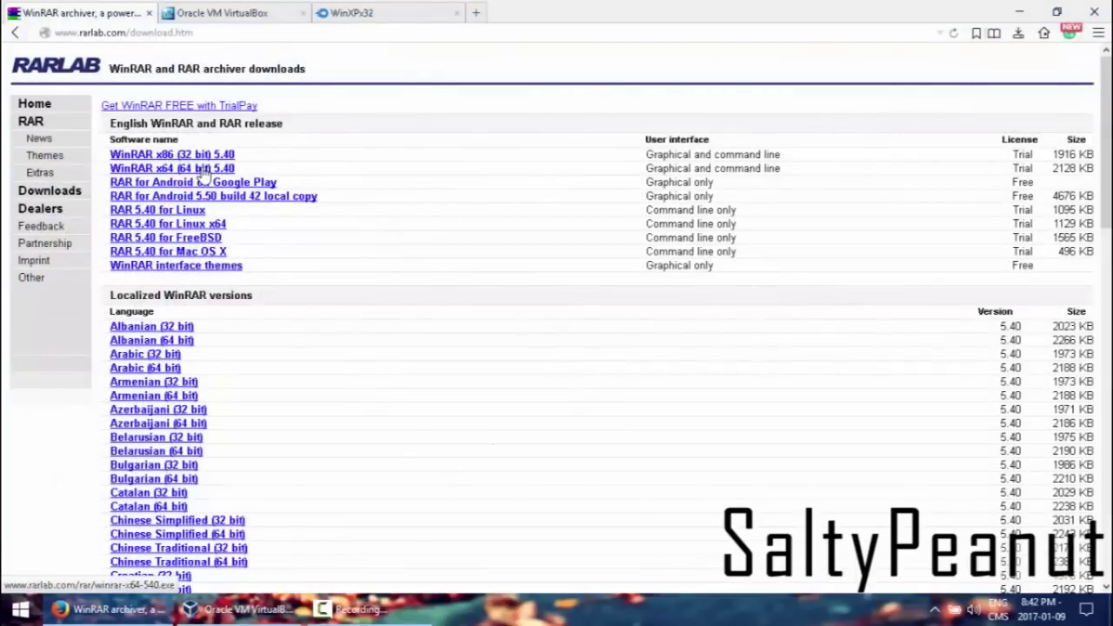
Download the 64-bit WinRAR 5.40 installer and launch it.
{"action": "left_click", "coordinate": [199, 170]}
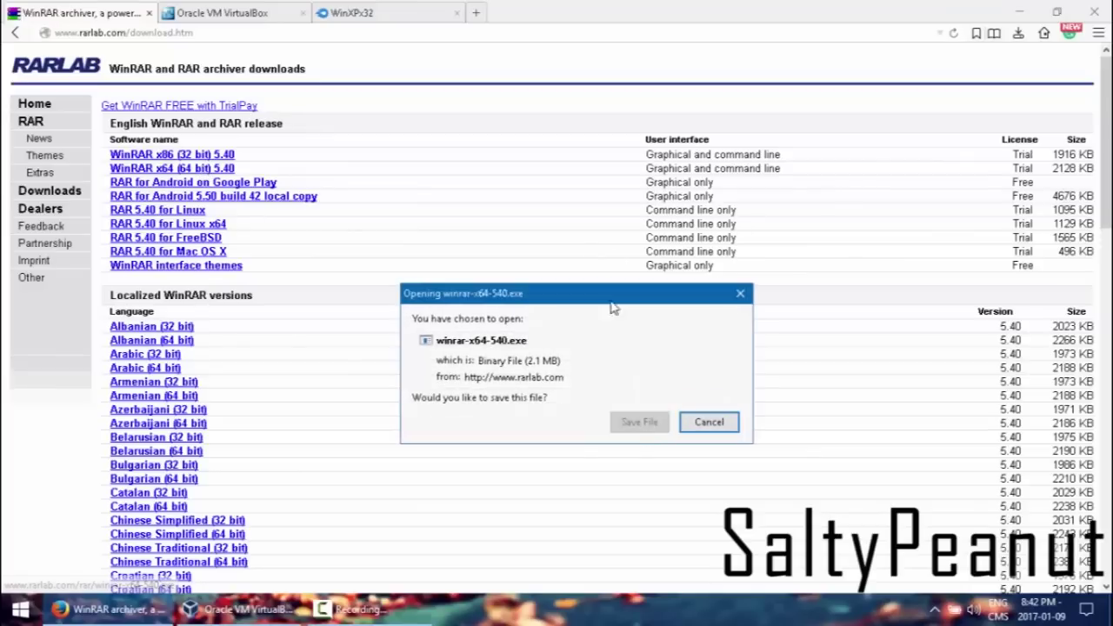
{"action": "left_click", "coordinate": [642, 422]}
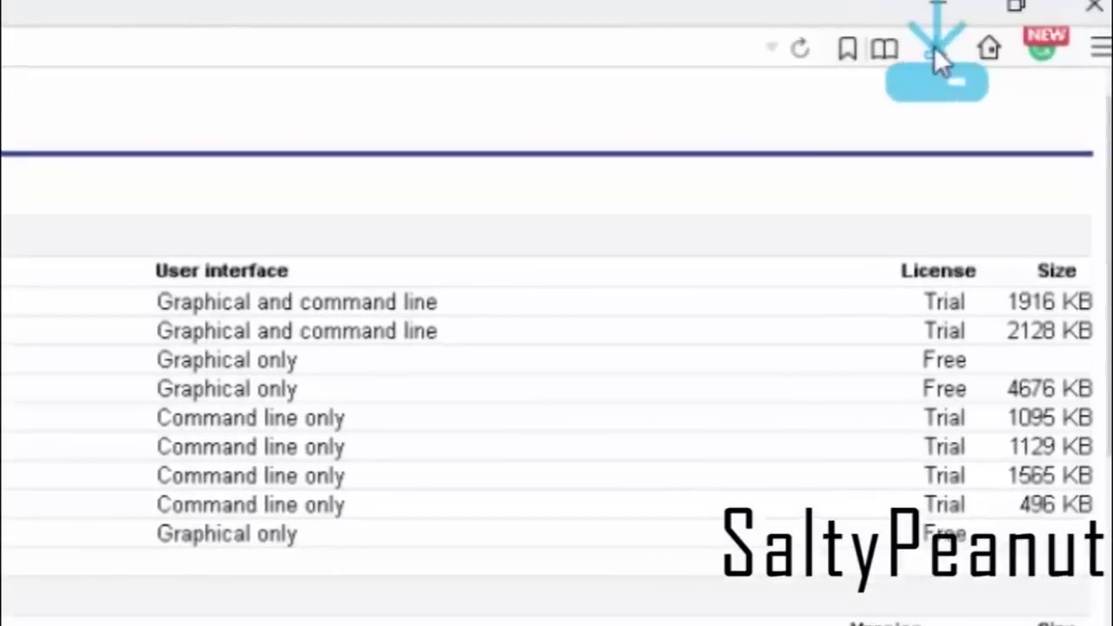
{"action": "left_click", "coordinate": [934, 46]}
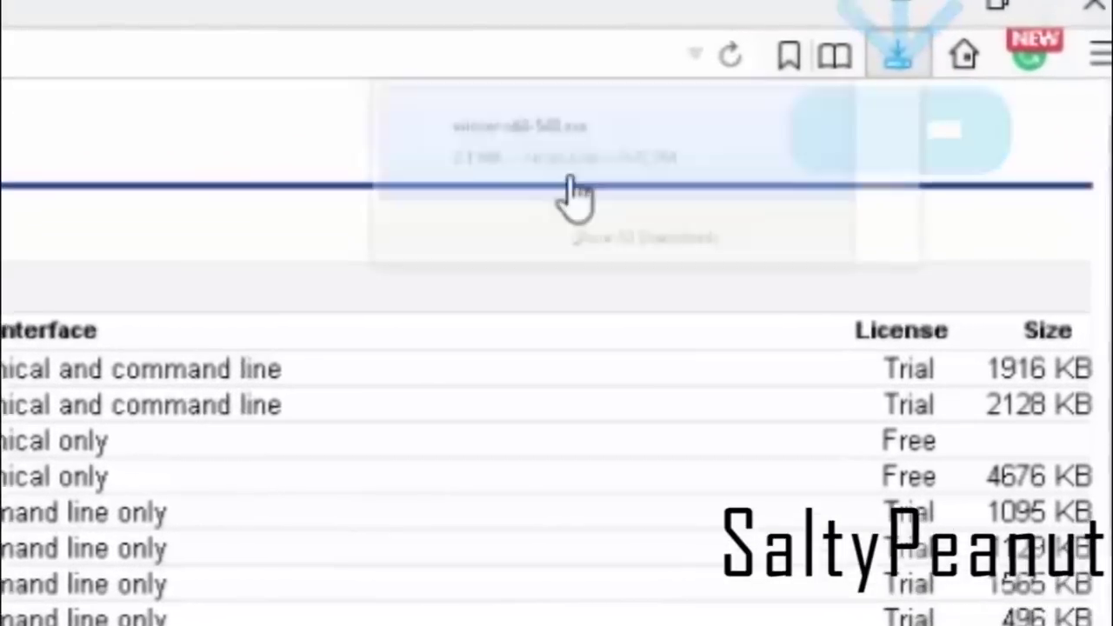
{"action": "left_click", "coordinate": [509, 199]}
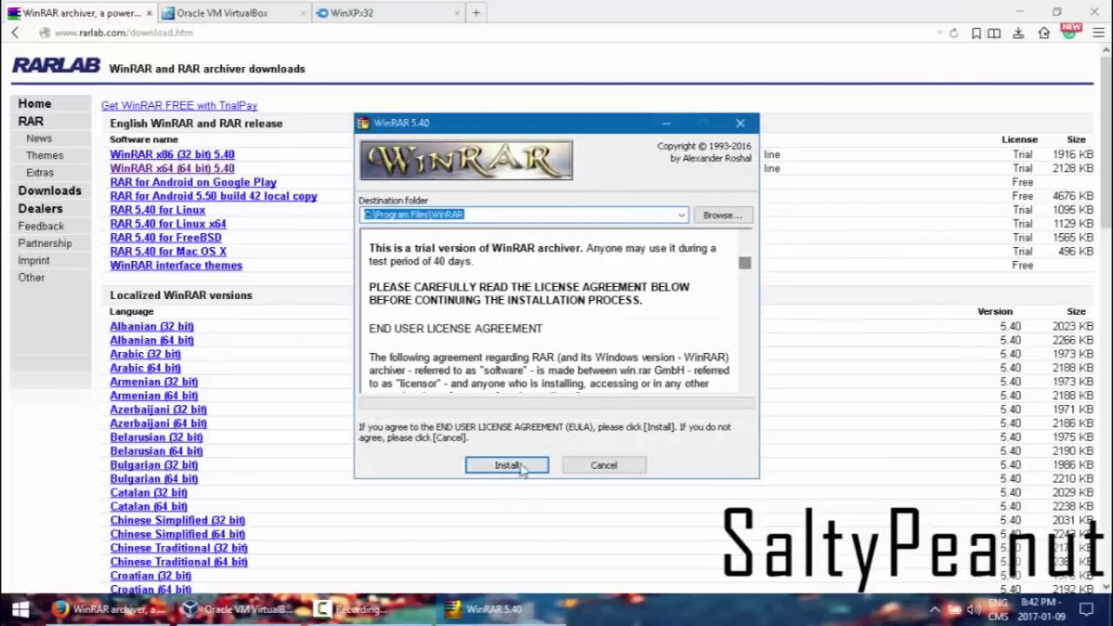
Install WinRAR with the default folder, file associations and shell integration, and close the WinRAR program folder.
{"action": "left_click", "coordinate": [507, 466]}
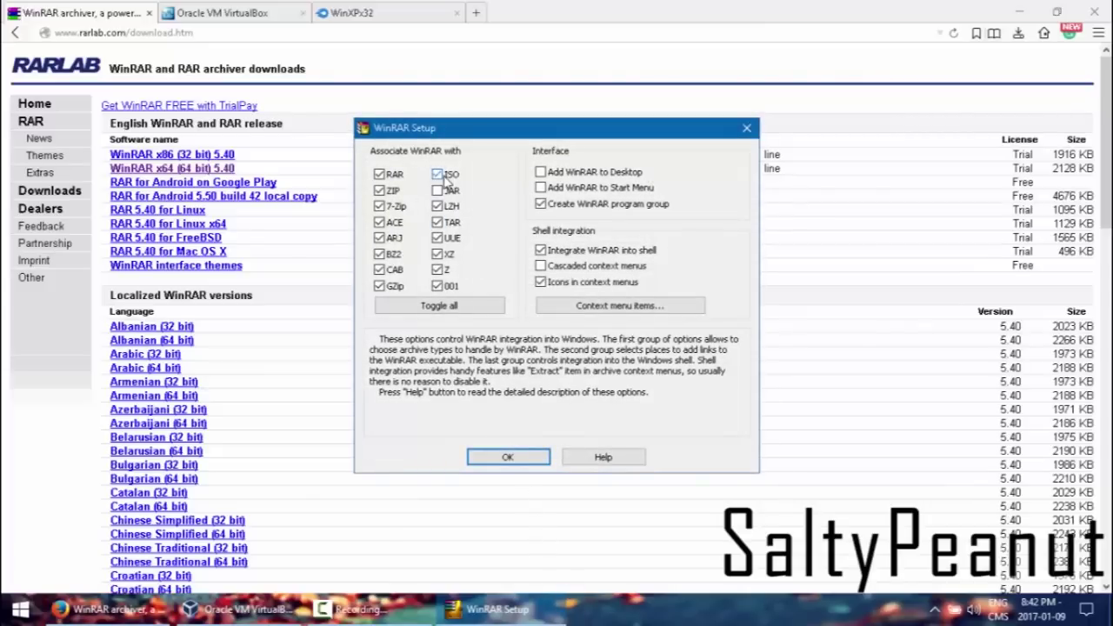
{"action": "left_click", "coordinate": [508, 456]}
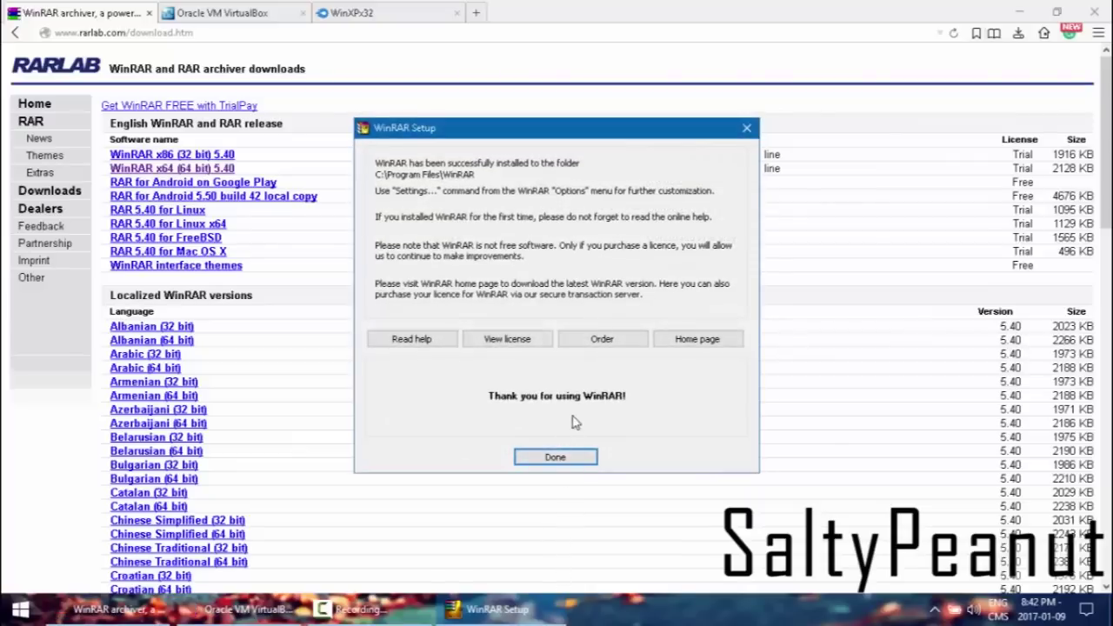
{"action": "left_click", "coordinate": [578, 456]}
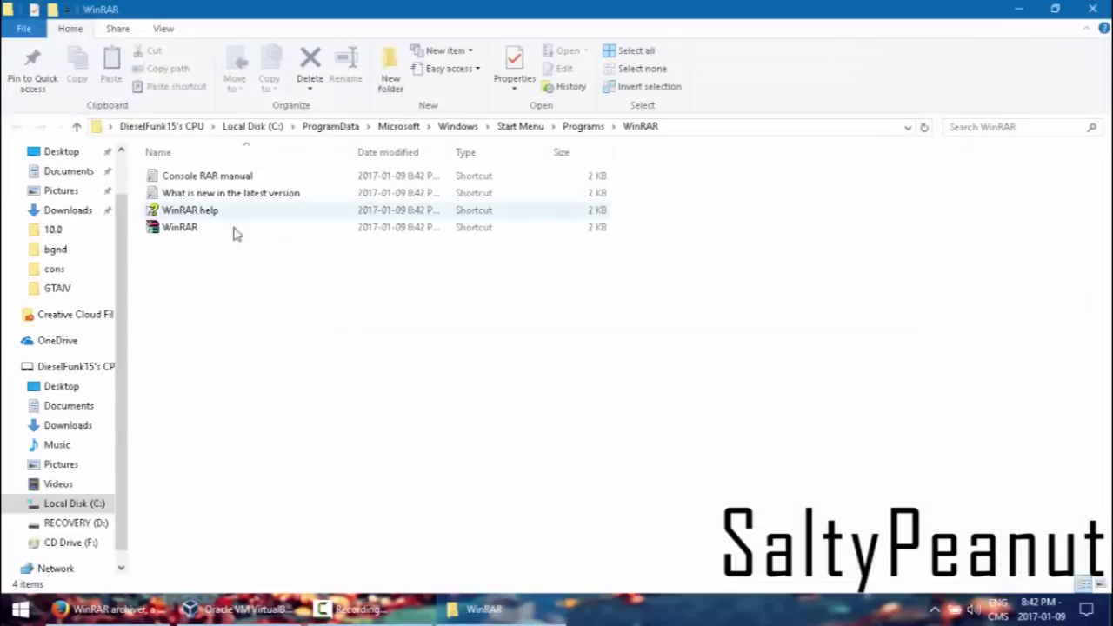
{"action": "left_click", "coordinate": [1092, 9]}
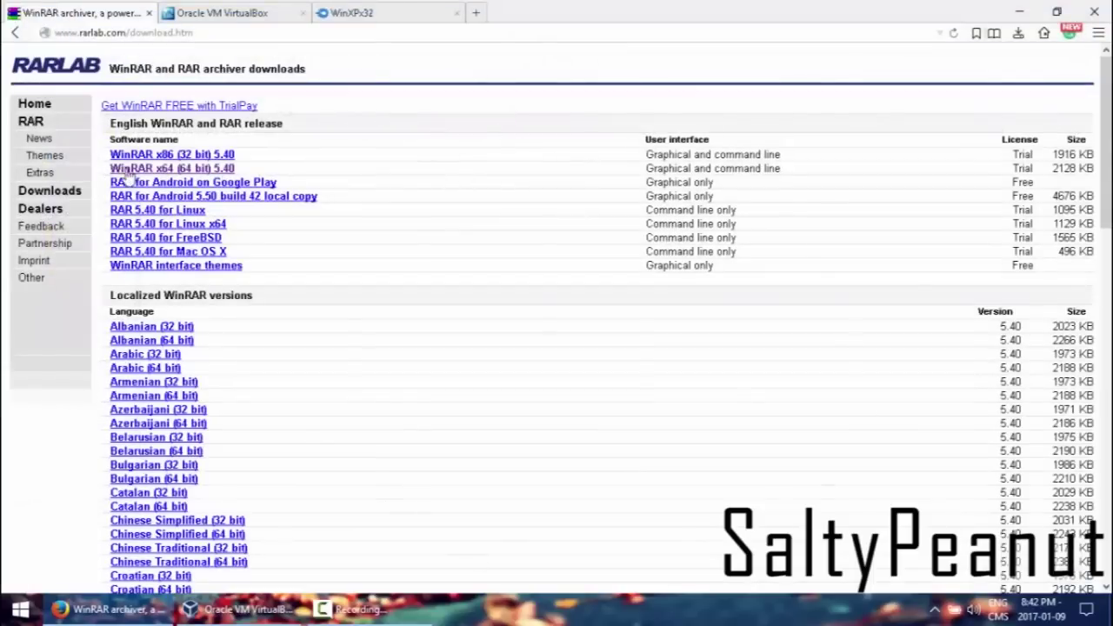
Download the VirtualBox 5.1.12 installer for Windows hosts from the VirtualBox site.
{"action": "left_click", "coordinate": [211, 14]}
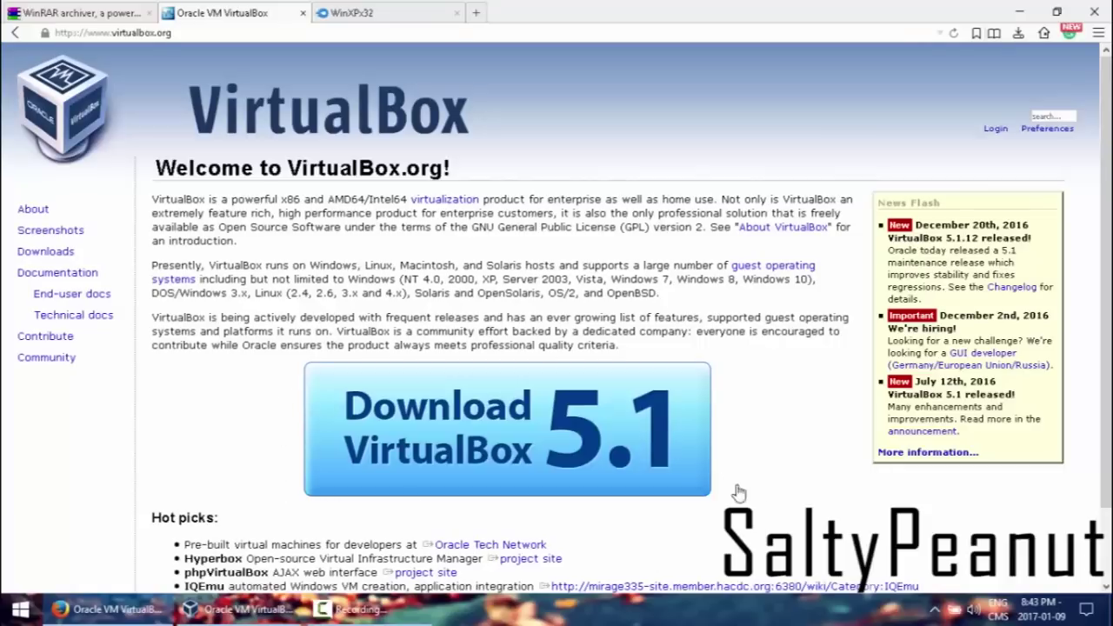
{"action": "left_click", "coordinate": [549, 453]}
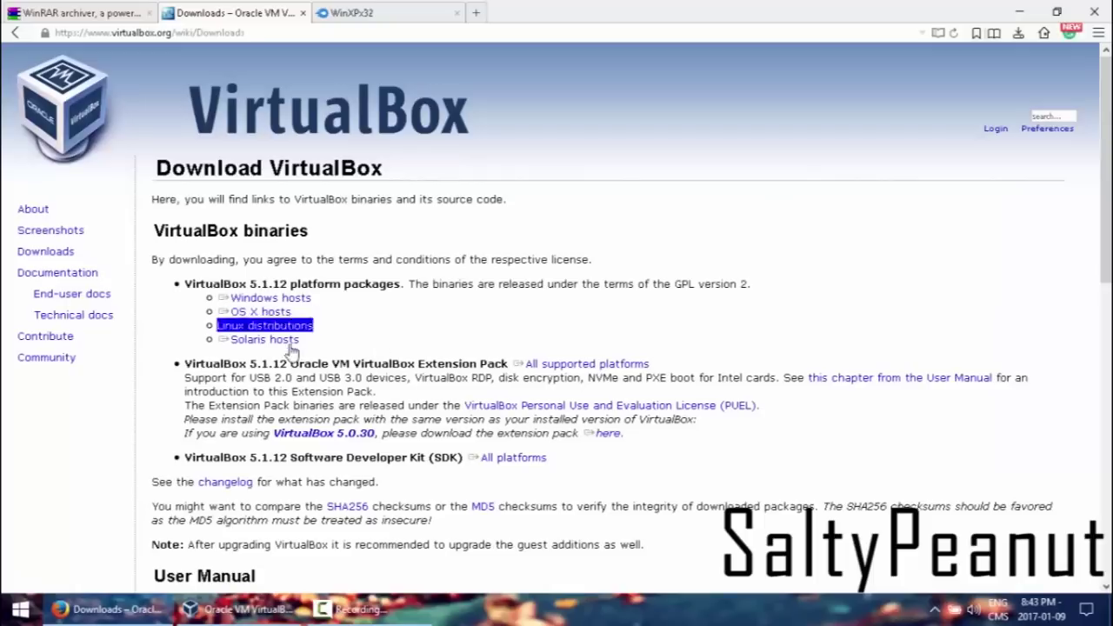
{"action": "left_click", "coordinate": [254, 298]}
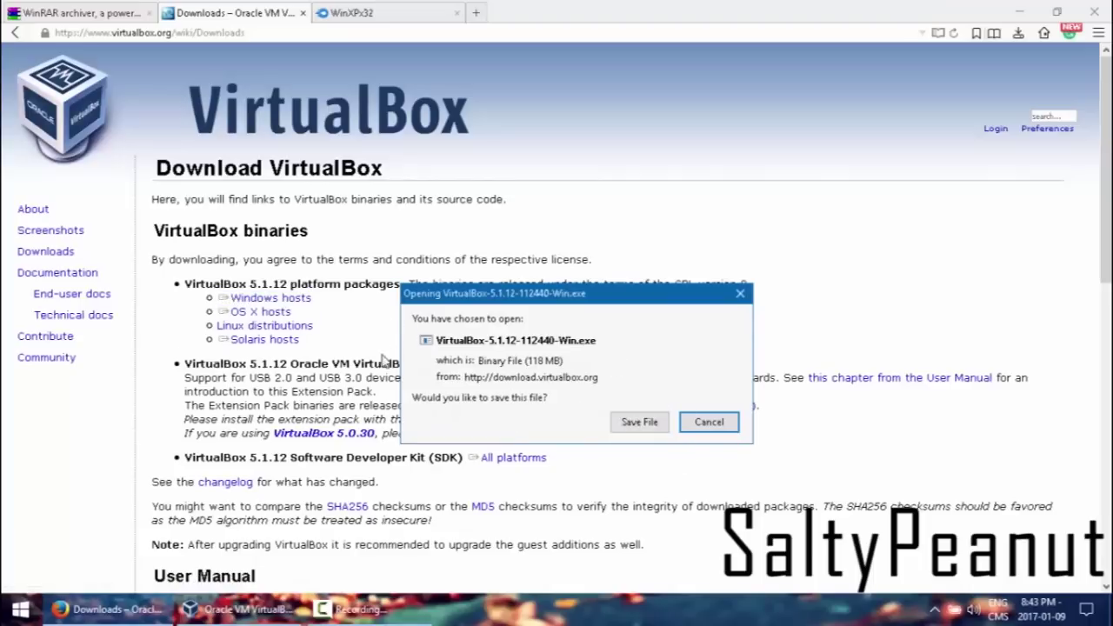
{"action": "left_click", "coordinate": [636, 438]}
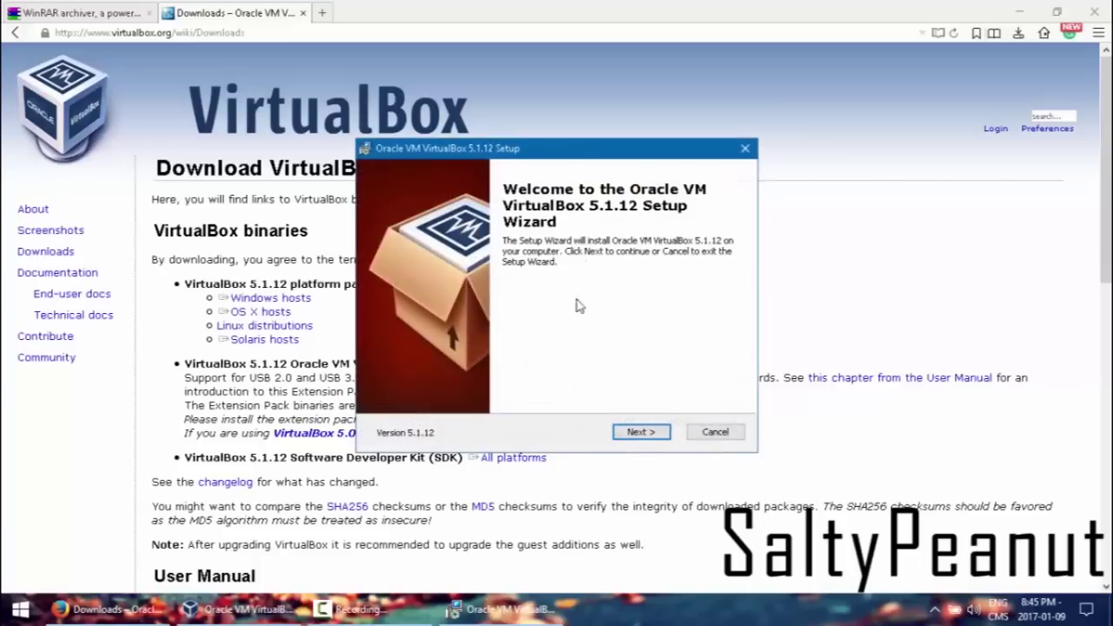
Review the VirtualBox setup's features, shortcut options and destination folder, keeping the default location.
{"action": "left_click", "coordinate": [644, 432]}
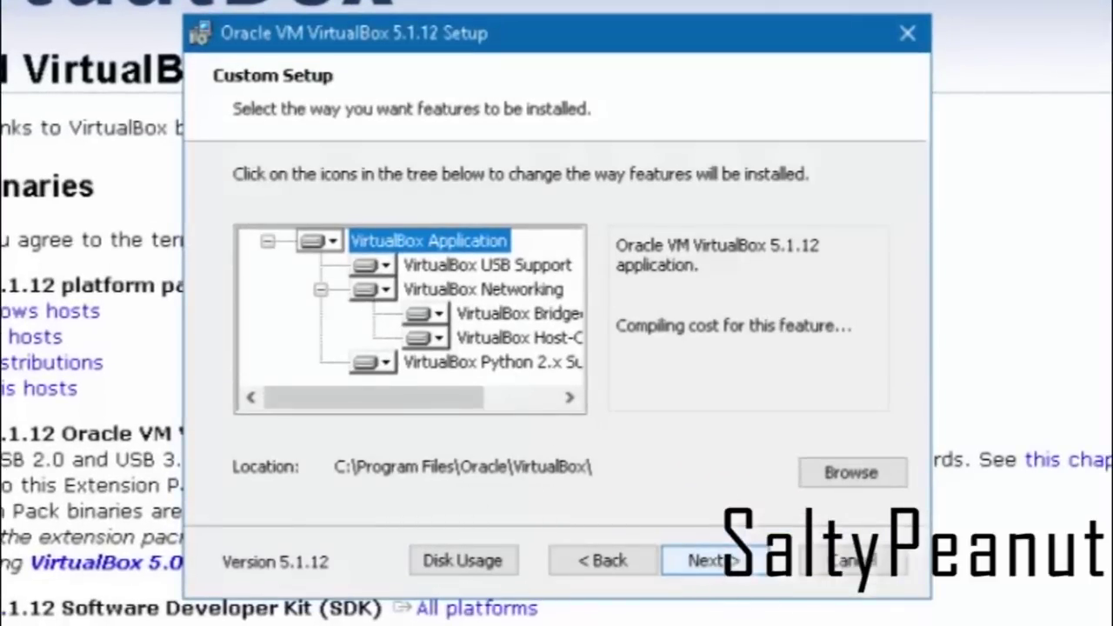
{"action": "left_click", "coordinate": [729, 564]}
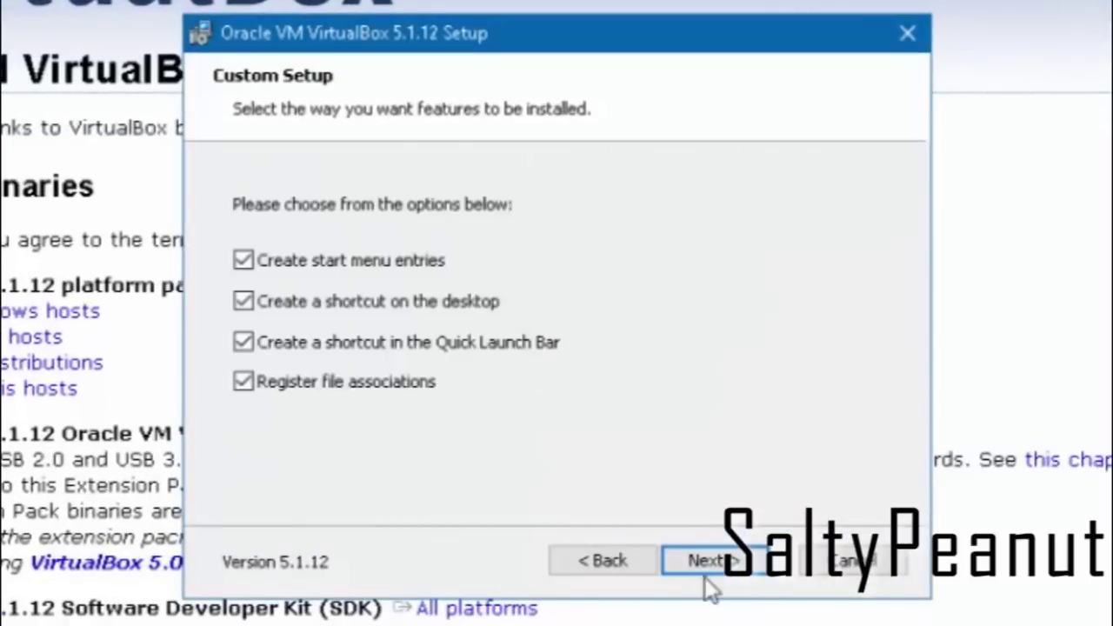
{"action": "left_click", "coordinate": [600, 564]}
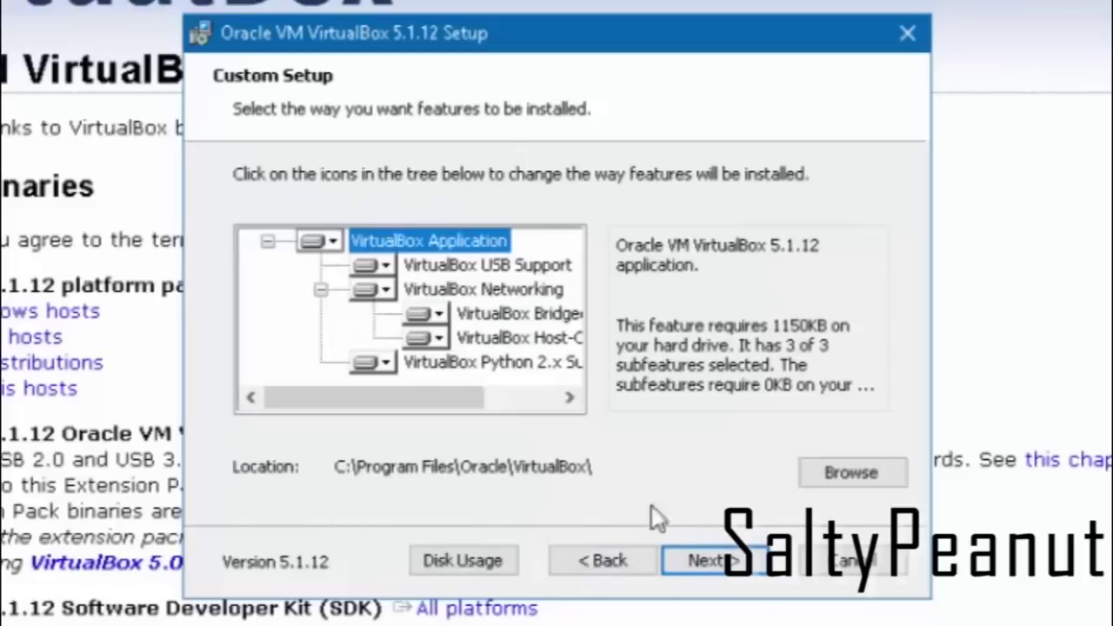
{"action": "left_click", "coordinate": [846, 478]}
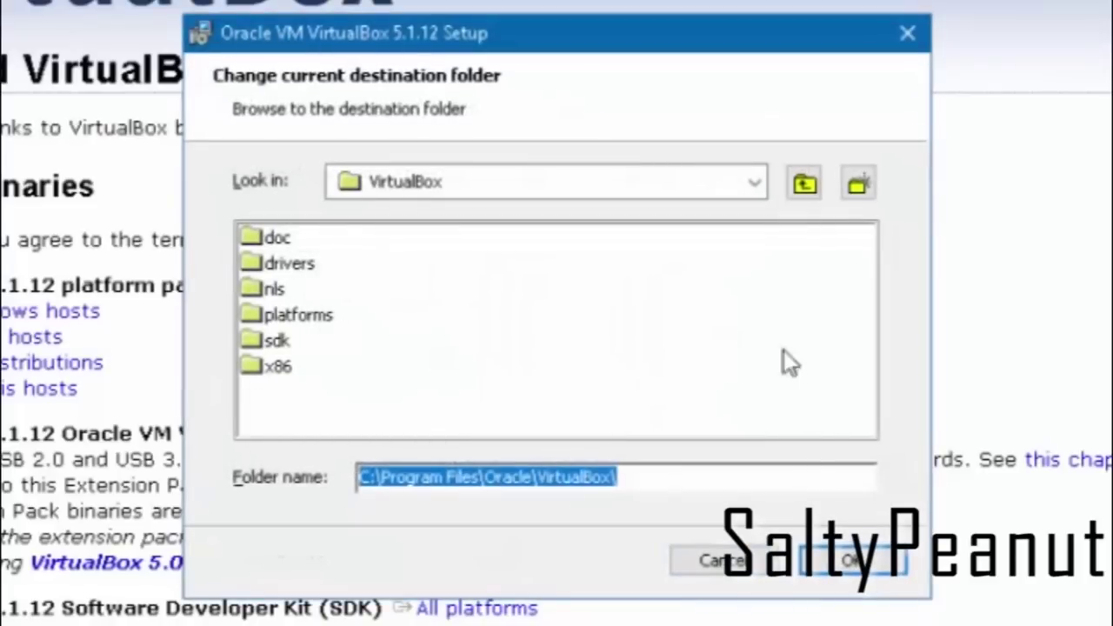
{"action": "left_click", "coordinate": [709, 561]}
Advance the VirtualBox setup with the default shortcut options, accept the network interface reset, and cancel the wizard before installing.
{"action": "left_click", "coordinate": [729, 569]}
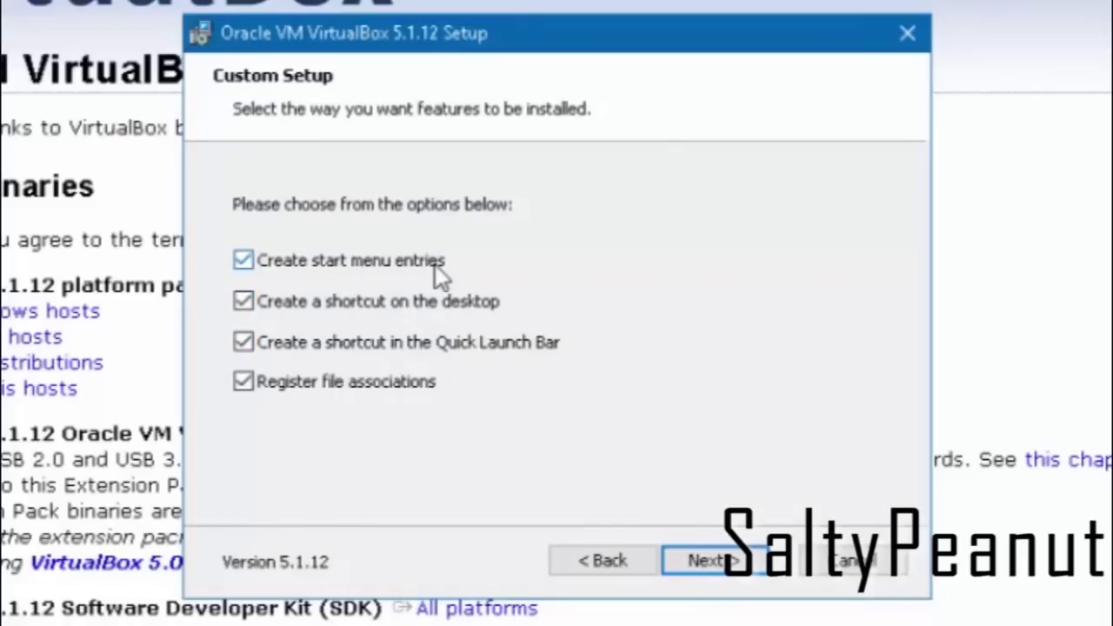
{"action": "left_click", "coordinate": [700, 565]}
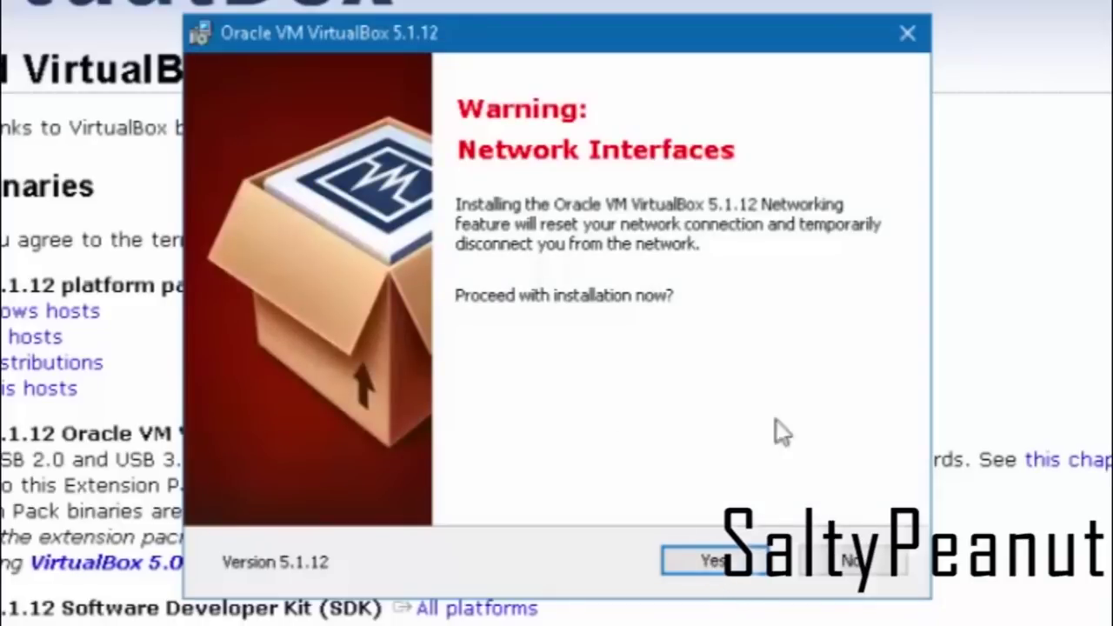
{"action": "left_click", "coordinate": [708, 559]}
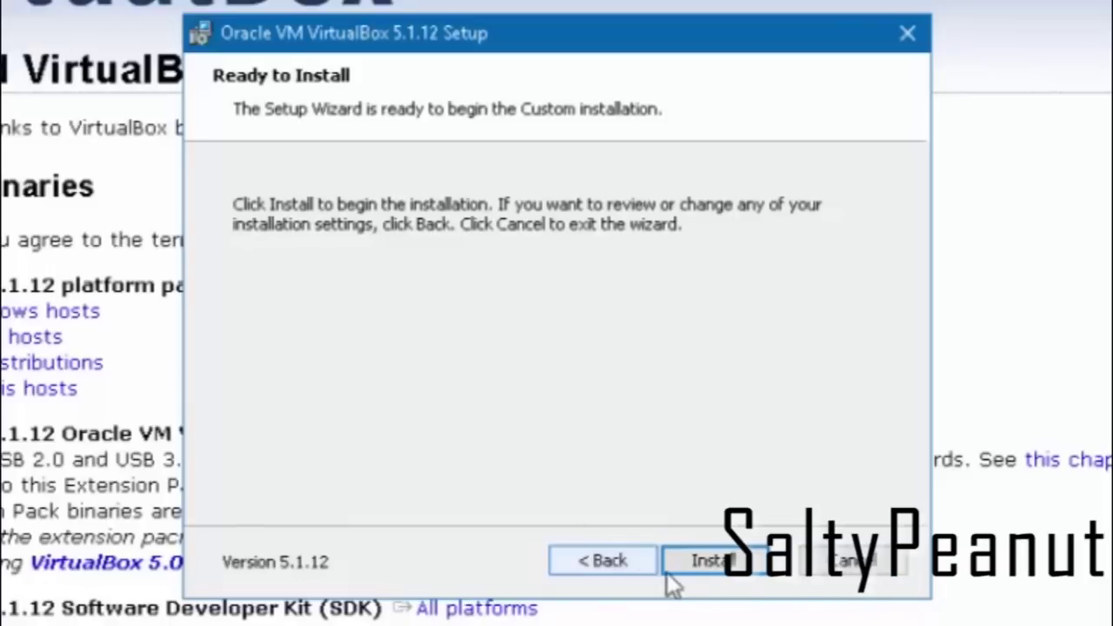
{"action": "left_click", "coordinate": [833, 563]}
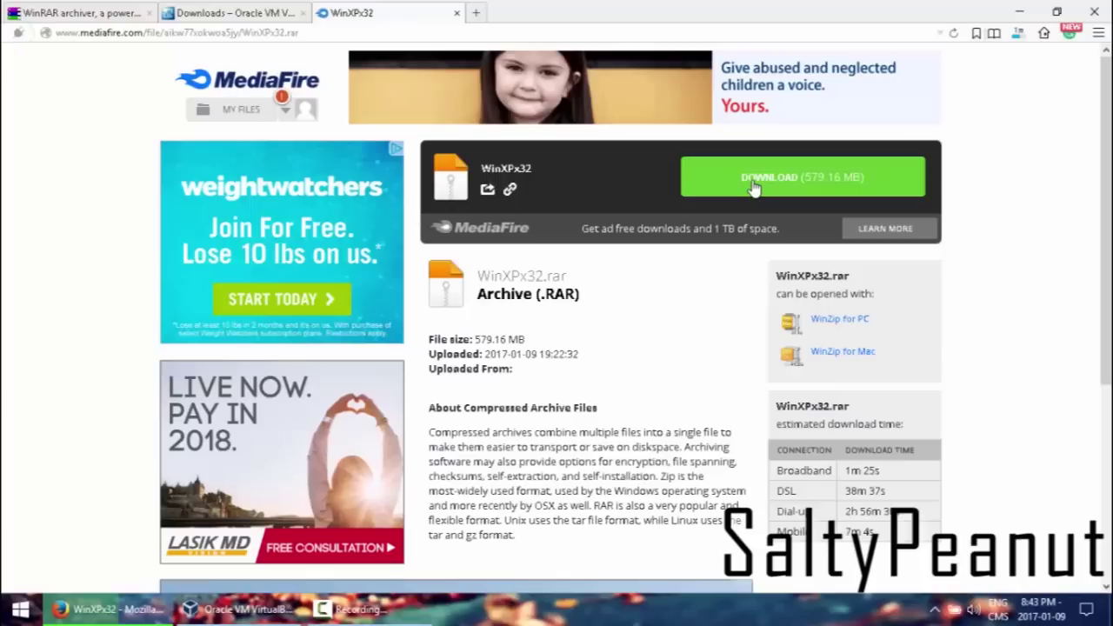
Request the WinXPx32.rar download from MediaFire and cancel saving the file.
{"action": "left_click", "coordinate": [899, 174]}
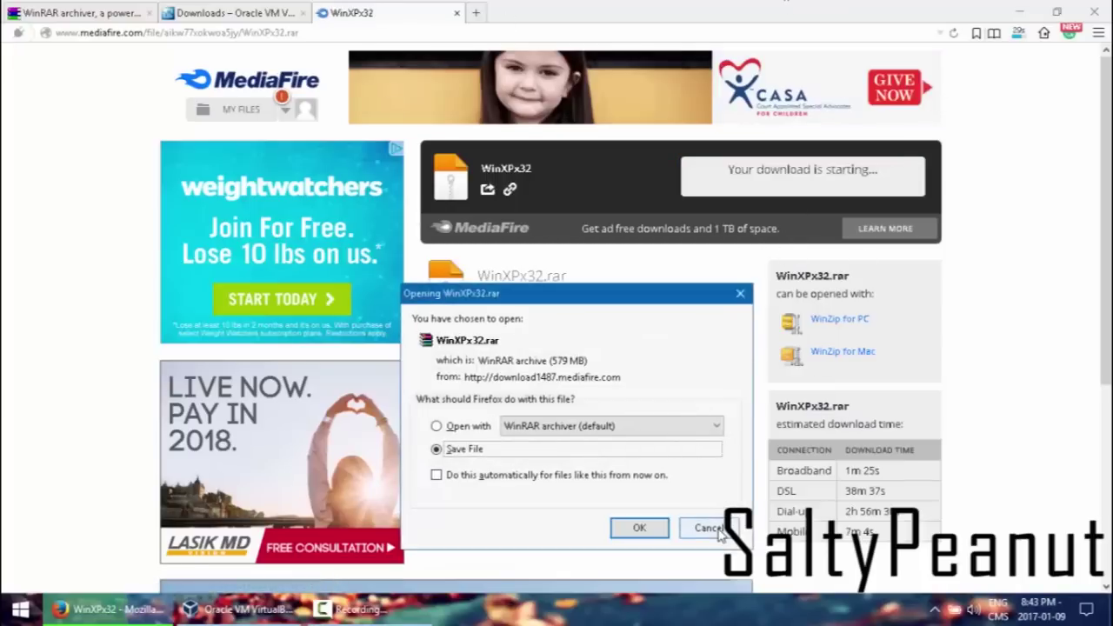
{"action": "left_click", "coordinate": [708, 528]}
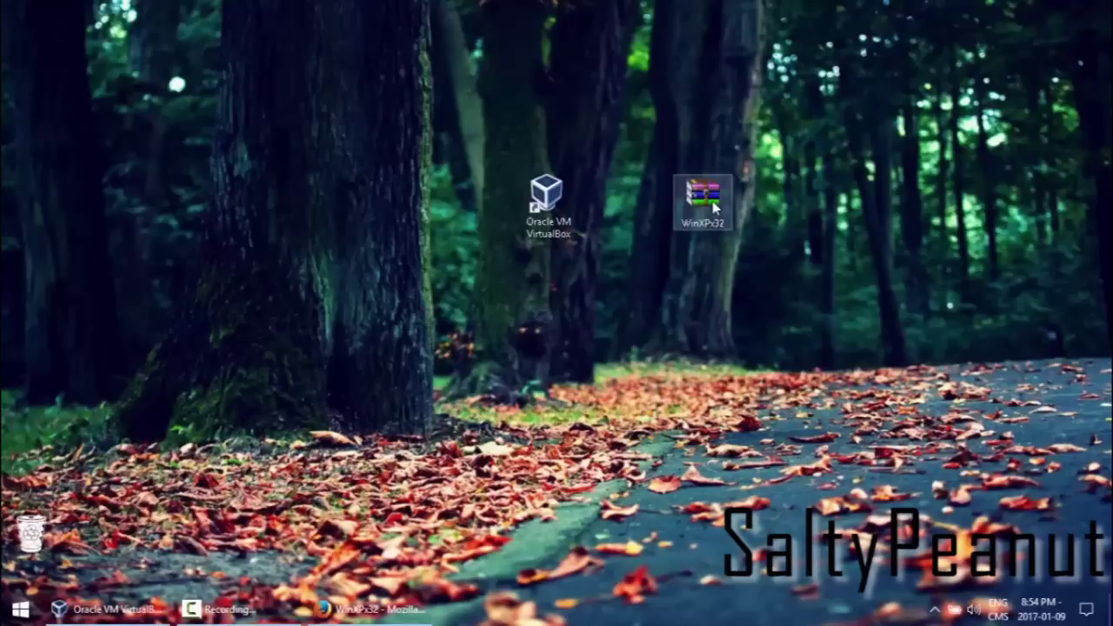
Try to extract the WinXPx32 folder from the desktop archive to the Desktop, and cancel at the archive password request.
{"action": "double_click", "coordinate": [712, 201]}
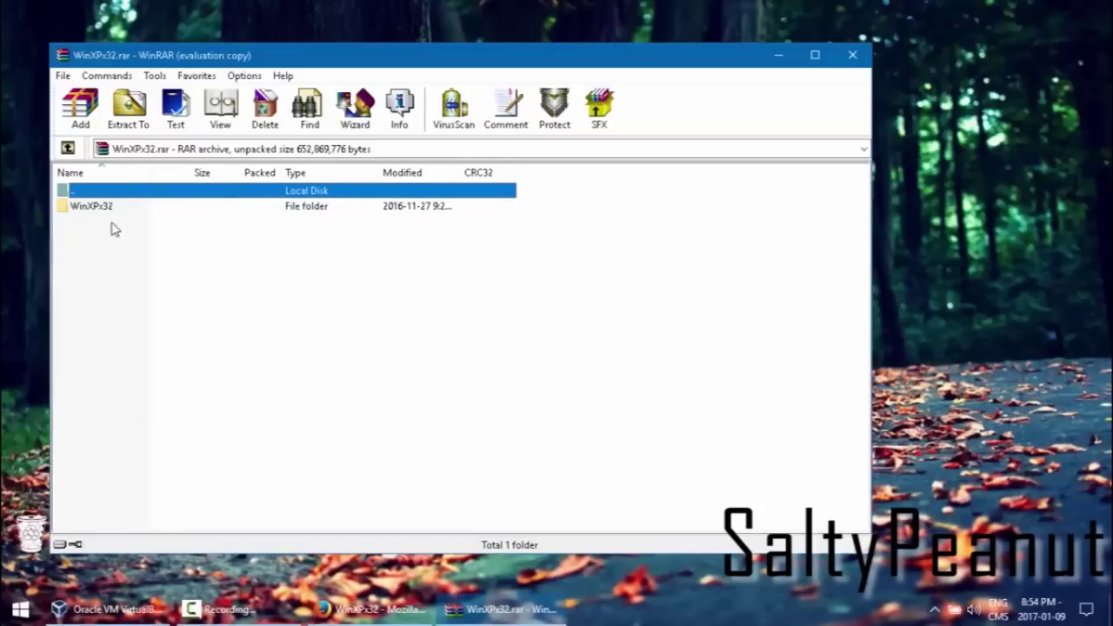
{"action": "left_click", "coordinate": [107, 206]}
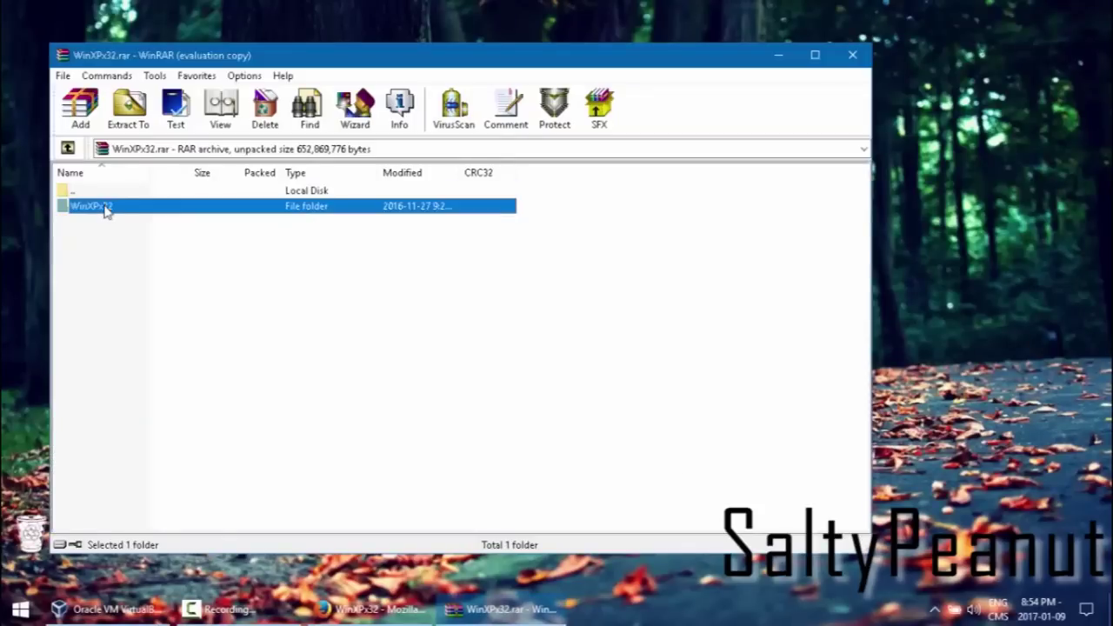
{"action": "left_click", "coordinate": [126, 109]}
{"action": "left_click", "coordinate": [522, 277]}
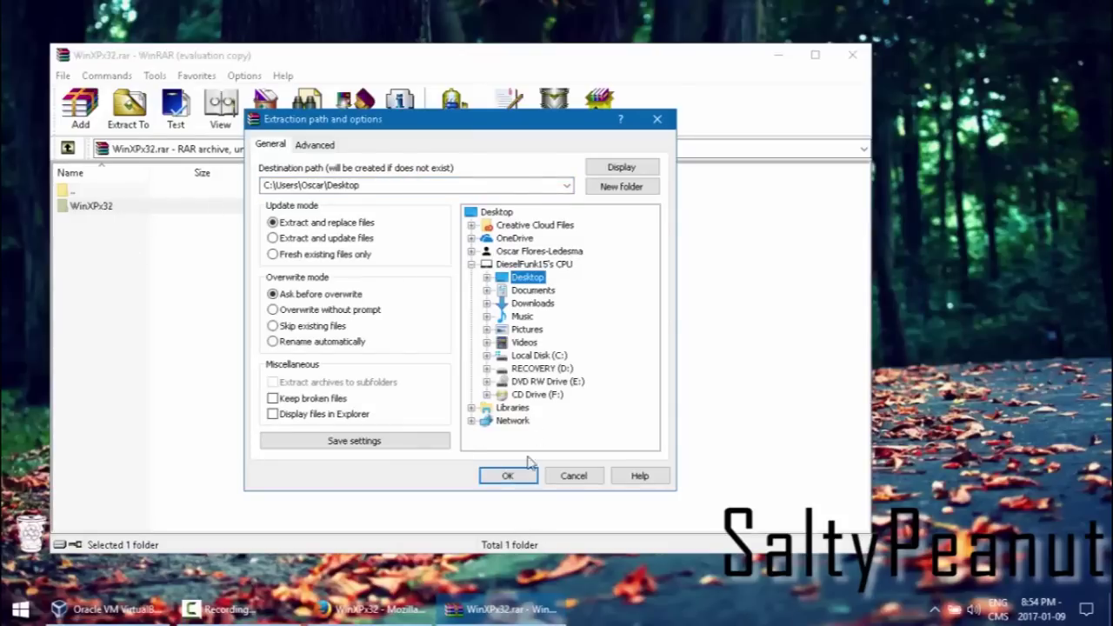
{"action": "left_click", "coordinate": [506, 475]}
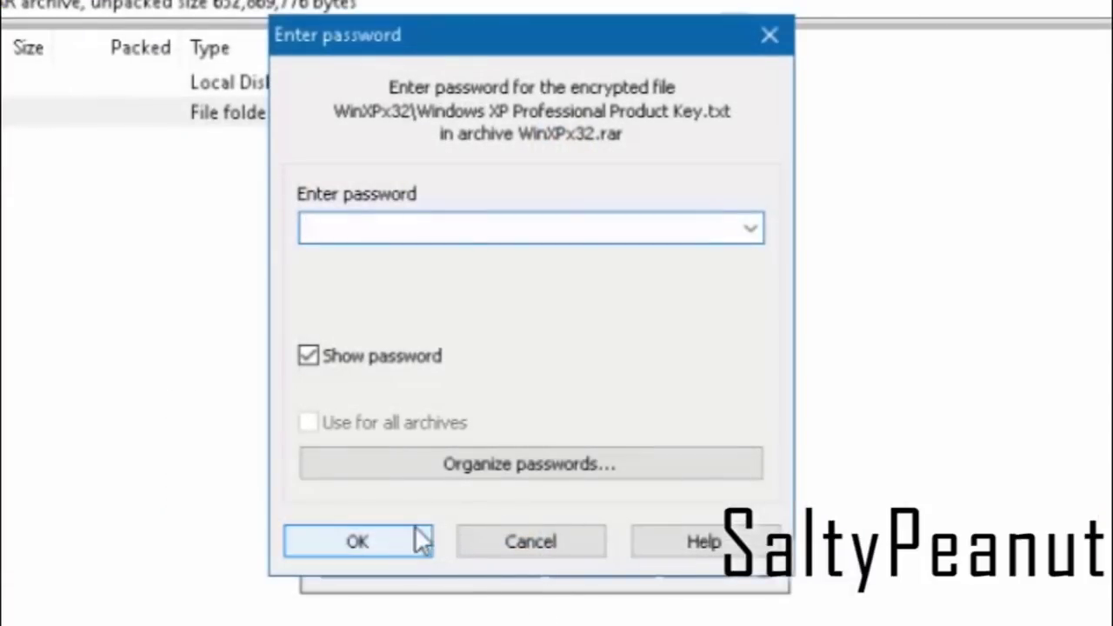
{"action": "left_click", "coordinate": [581, 539]}
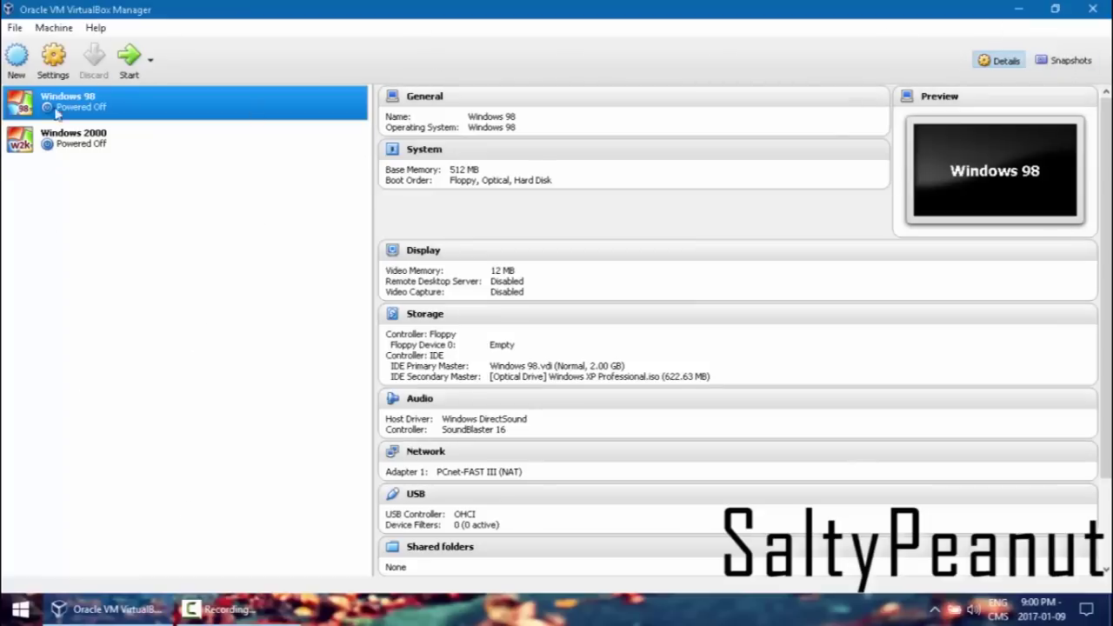
Start a new virtual machine in VirtualBox Manager and name it Windows XP 2, with the version Windows XP (32-bit).
{"action": "left_click", "coordinate": [17, 57]}
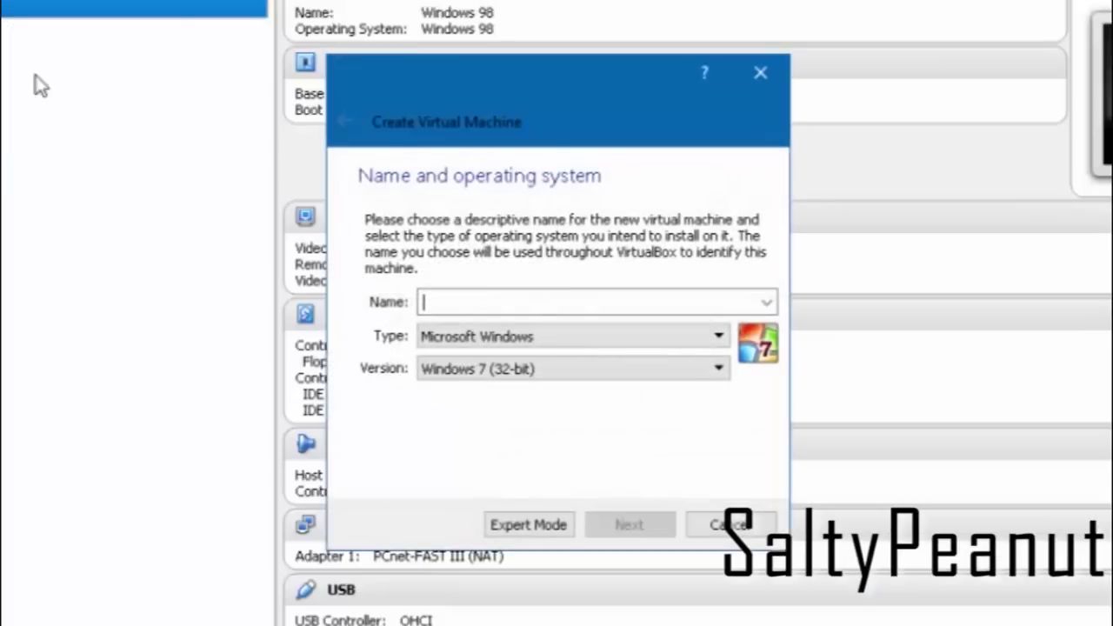
{"action": "type", "text": "WIdn"}
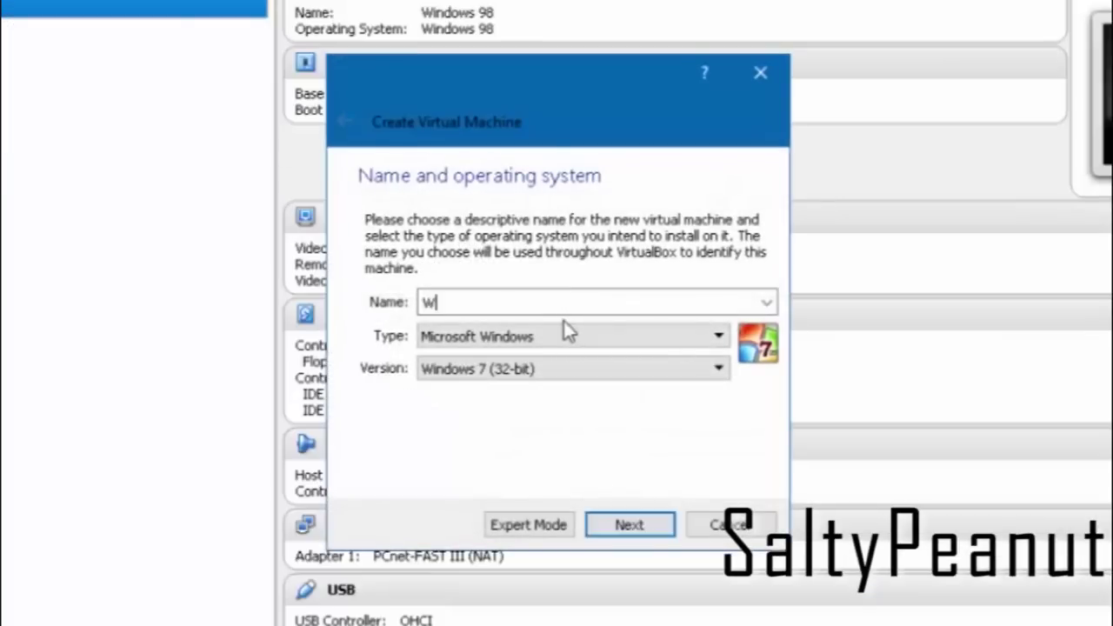
{"action": "key", "text": "BackSpace"}
{"action": "key", "text": "BackSpace"}
{"action": "key", "text": "BackSpace"}
{"action": "type", "text": "indows "}
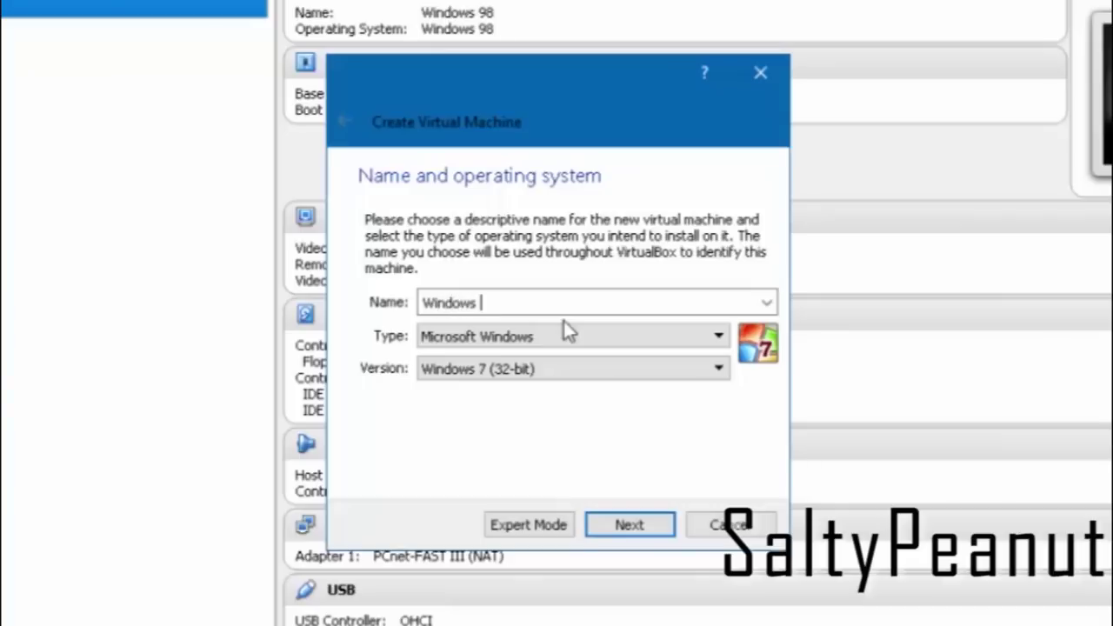
{"action": "type", "text": "XP 2"}
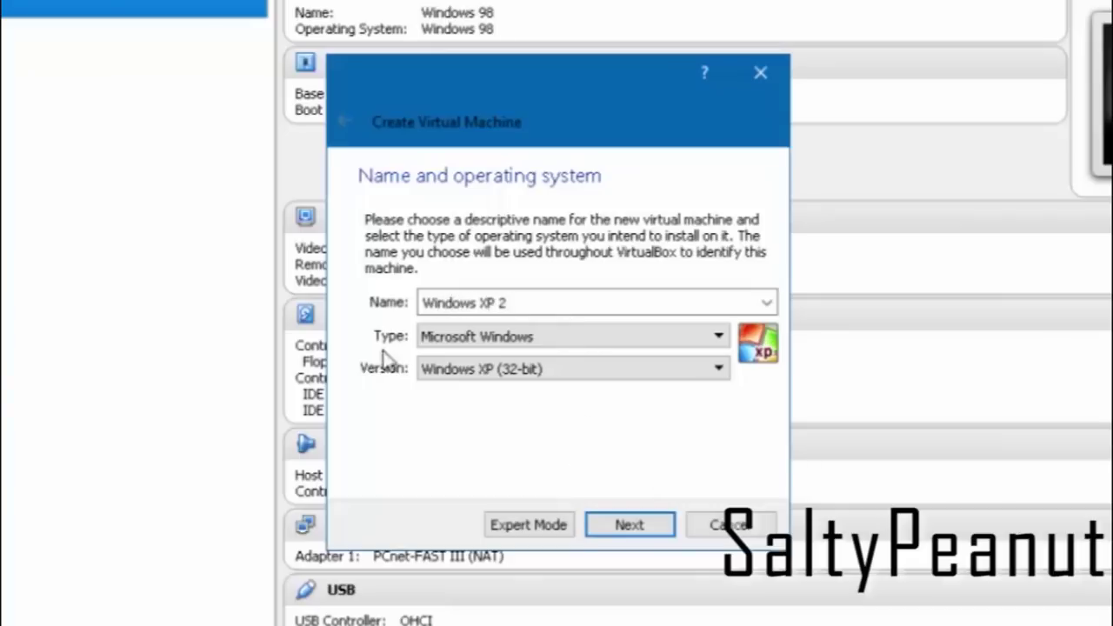
Keep Windows XP (32-bit) as the version and set the new machine's memory size to 512 MB.
{"action": "left_click", "coordinate": [530, 376]}
{"action": "left_click", "coordinate": [537, 486]}
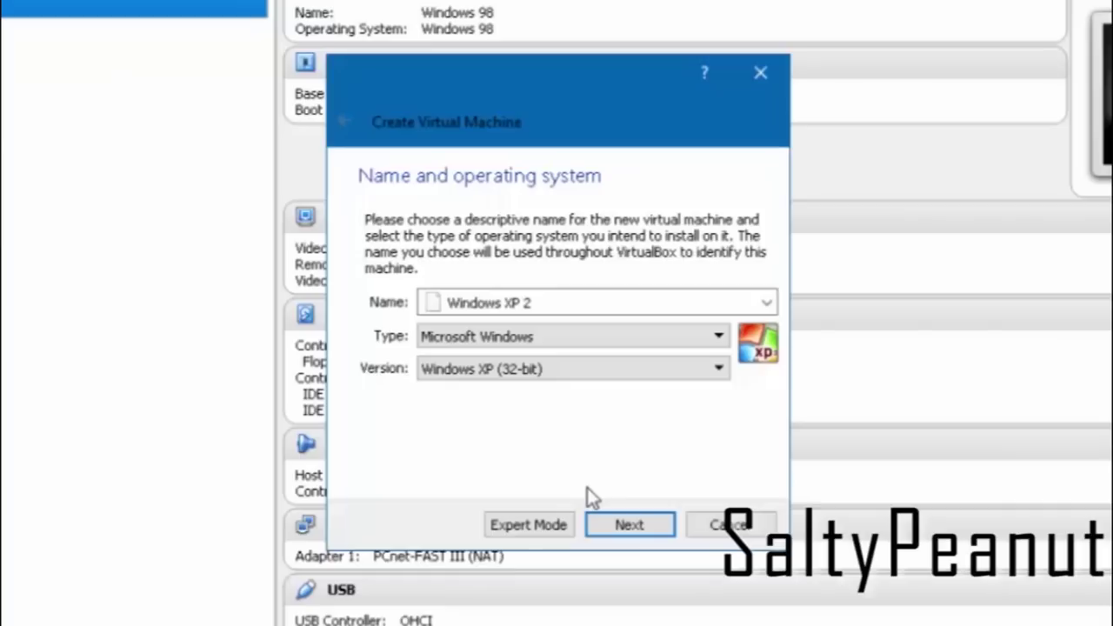
{"action": "left_click", "coordinate": [645, 524]}
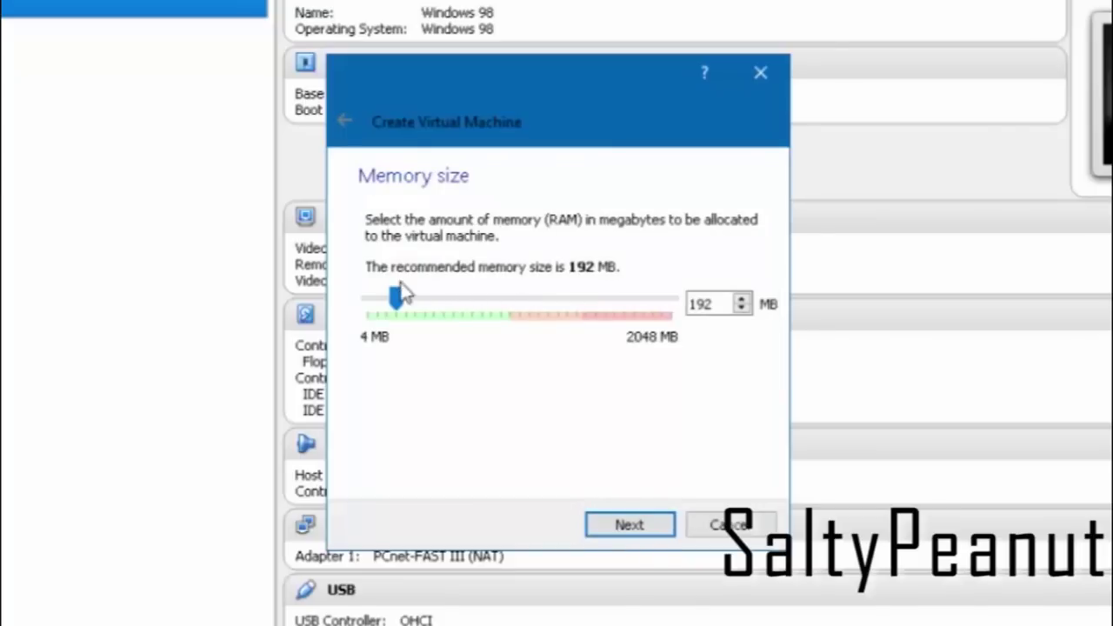
{"action": "left_click_drag", "start_coordinate": [393, 303], "coordinate": [441, 307]}
{"action": "left_click_drag", "start_coordinate": [443, 298], "coordinate": [449, 320]}
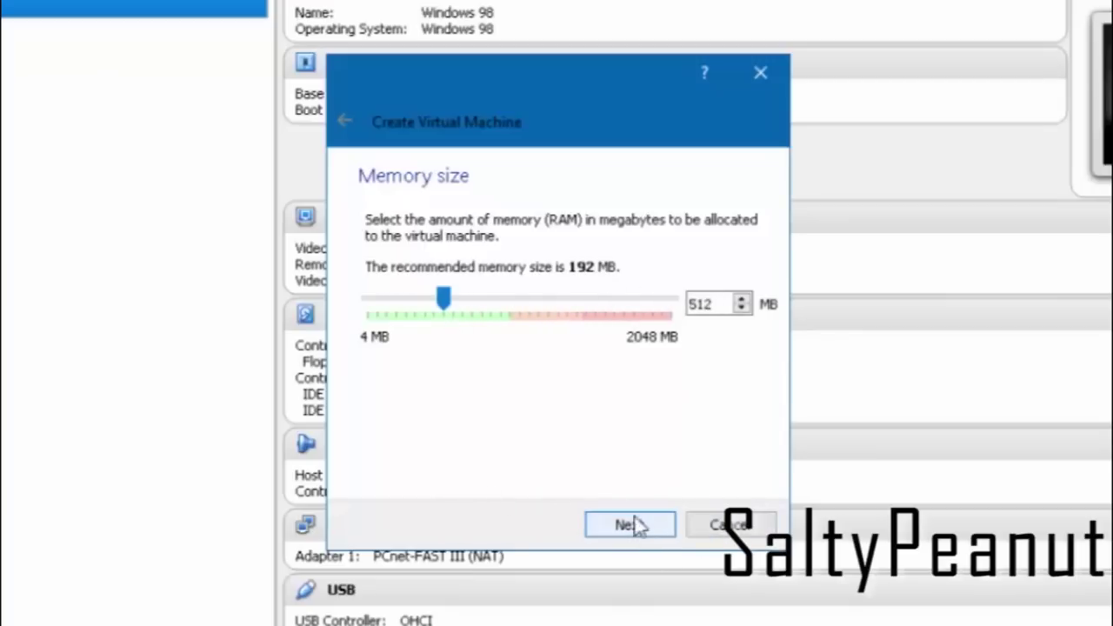
{"action": "left_click", "coordinate": [669, 530]}
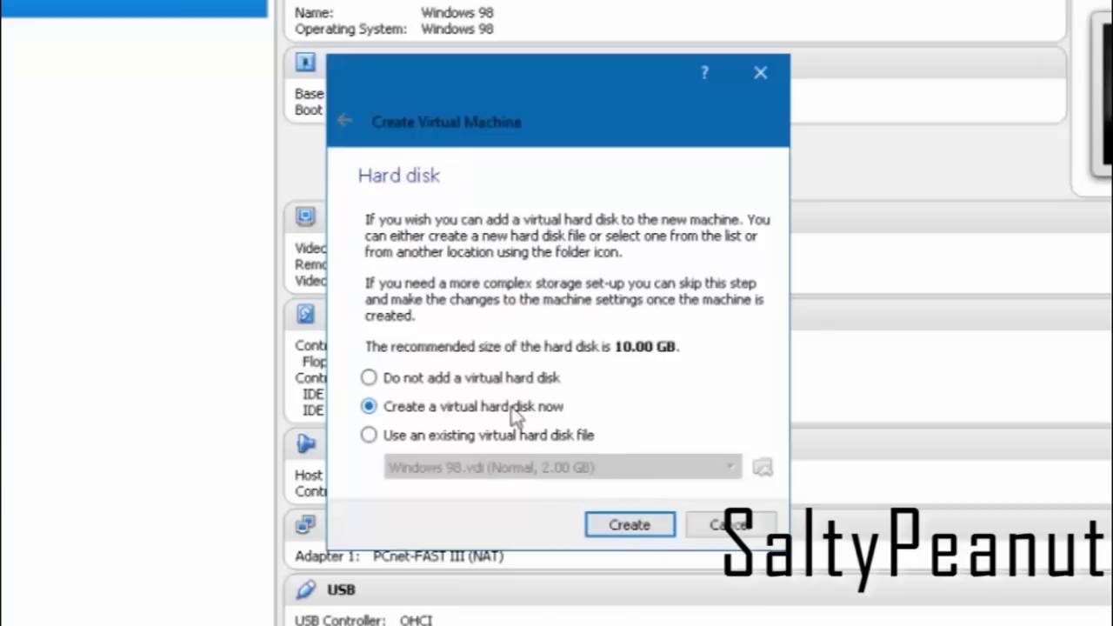
Choose to create a new virtual hard disk of type VDI with dynamically allocated storage.
{"action": "left_click", "coordinate": [630, 524]}
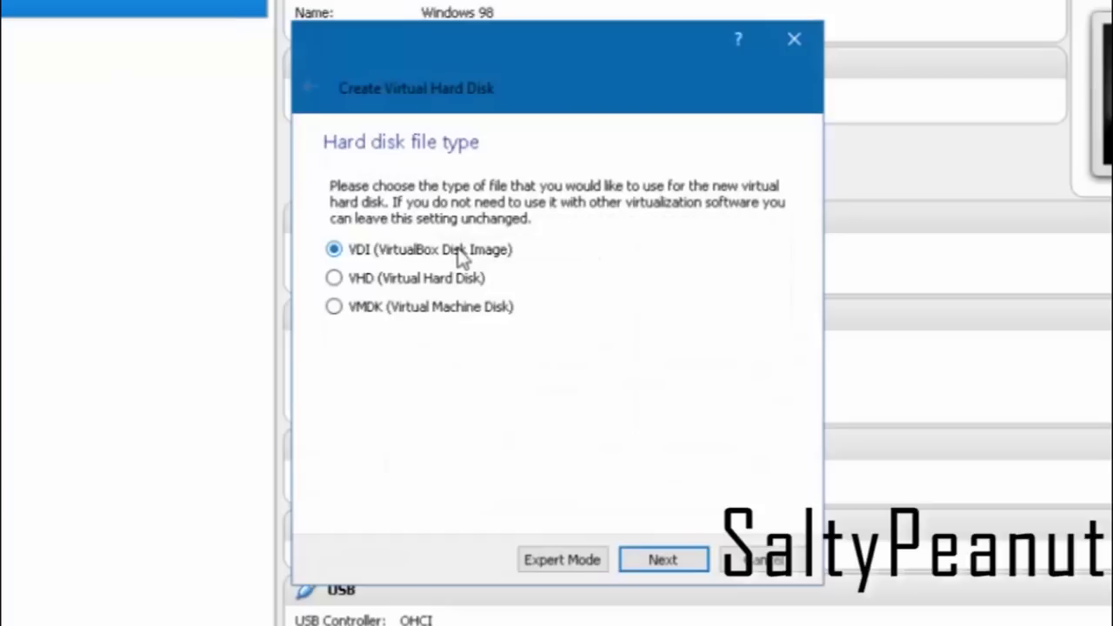
{"action": "left_click", "coordinate": [659, 564]}
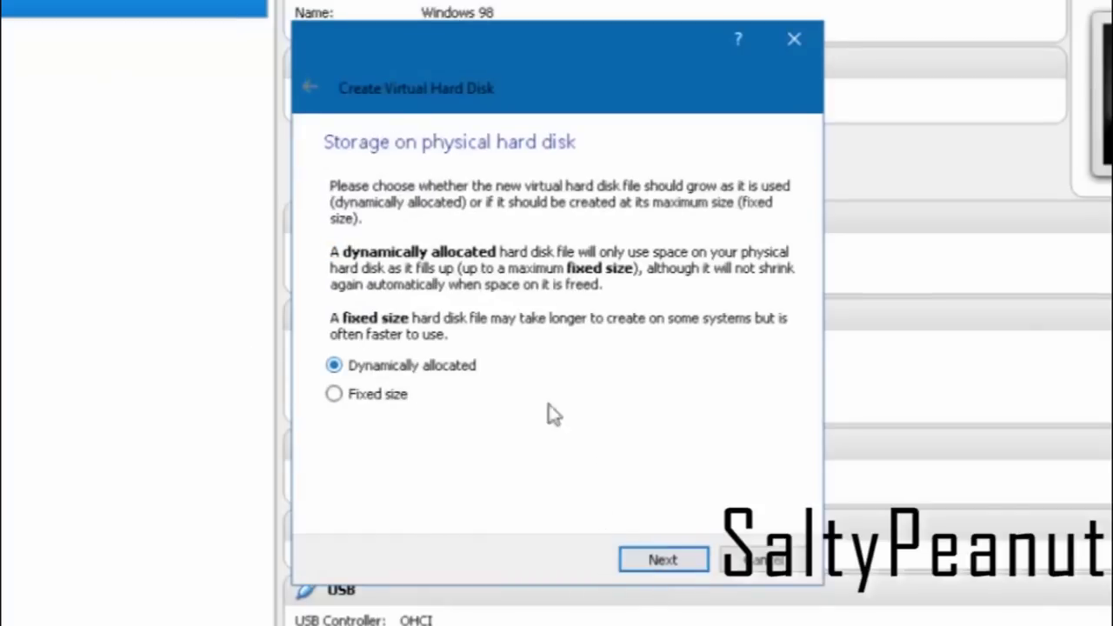
{"action": "left_click", "coordinate": [675, 565]}
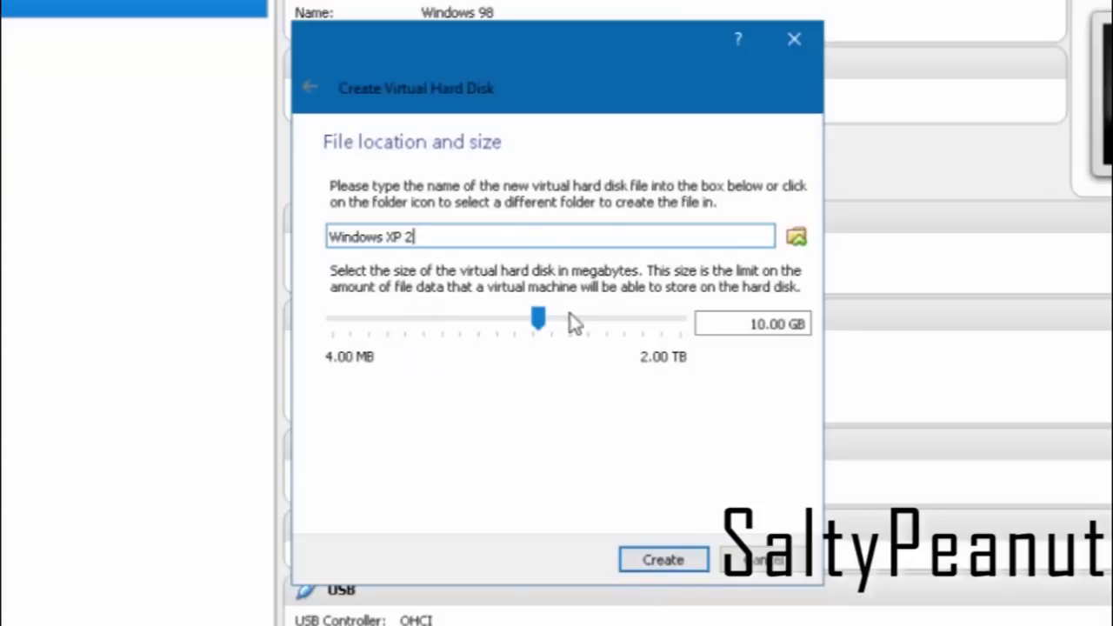
Set the Windows XP 2 virtual hard disk size to 3.4 GB and create the disk.
{"action": "mouse_move", "coordinate": [549, 328]}
{"action": "left_mouse_down"}
{"action": "mouse_move", "coordinate": [484, 345]}
{"action": "mouse_move", "coordinate": [536, 344]}
{"action": "left_mouse_up"}
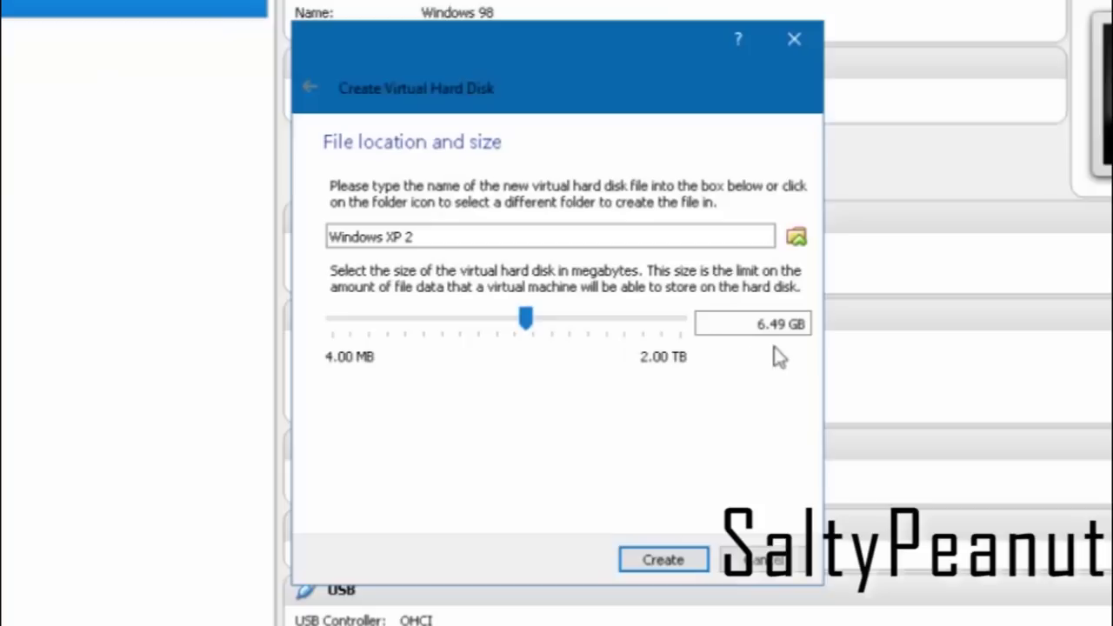
{"action": "left_click", "coordinate": [779, 324]}
{"action": "key", "text": "BackSpace"}
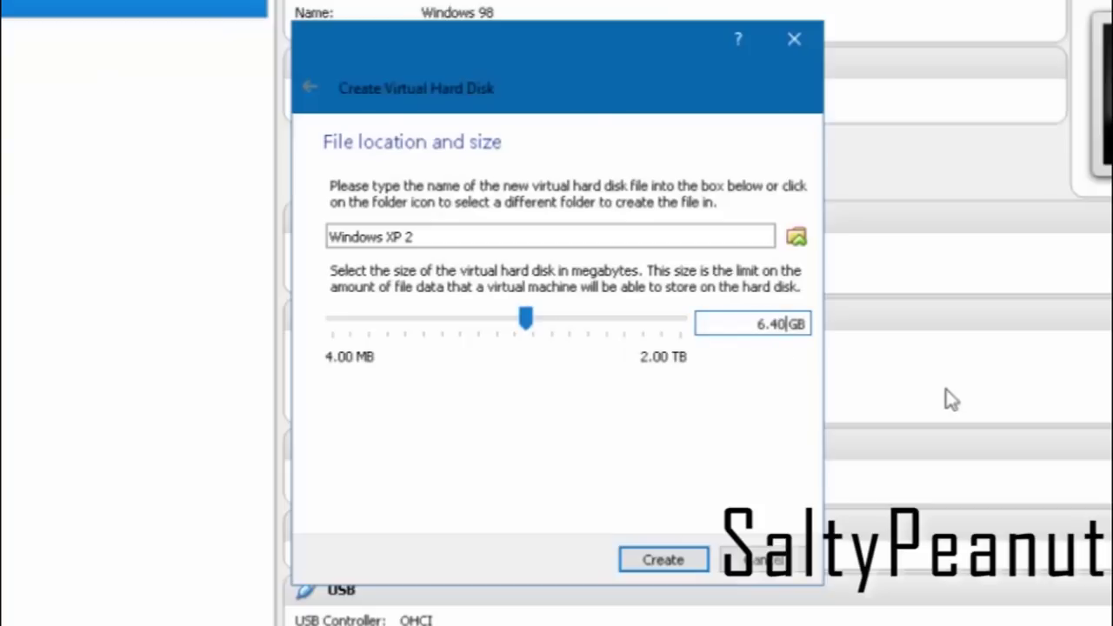
{"action": "key", "text": "BackSpace"}
{"action": "key", "text": "BackSpace"}
{"action": "type", "text": "3"}
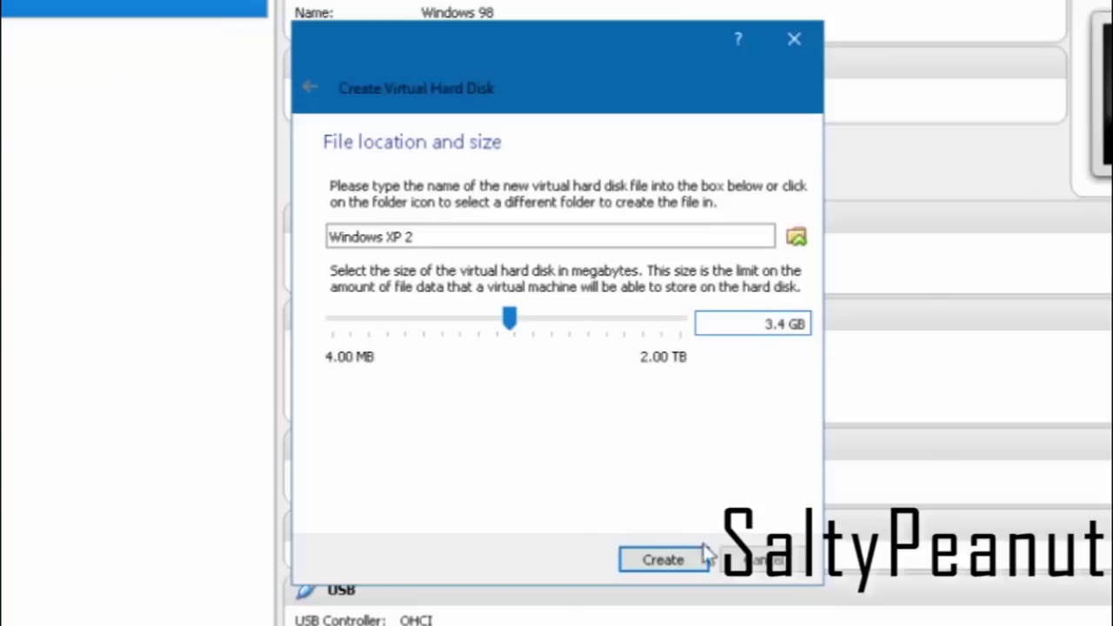
{"action": "left_click", "coordinate": [681, 569]}
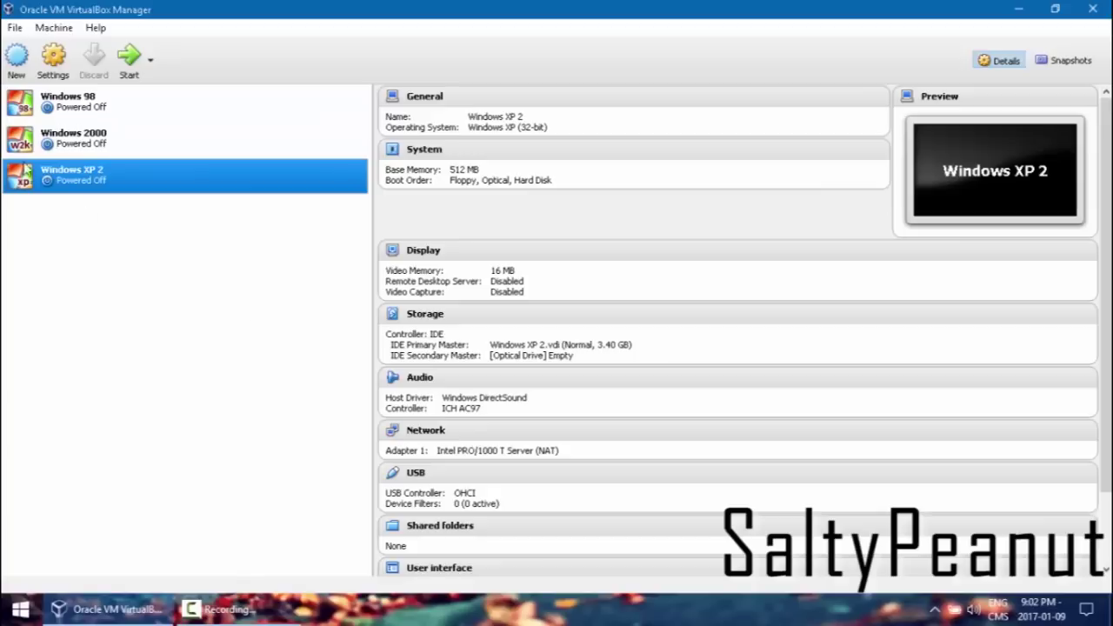
Open the storage settings of the Windows XP 2 machine and select its empty optical drive.
{"action": "left_click", "coordinate": [73, 136]}
{"action": "left_click", "coordinate": [69, 174]}
{"action": "left_click", "coordinate": [64, 55]}
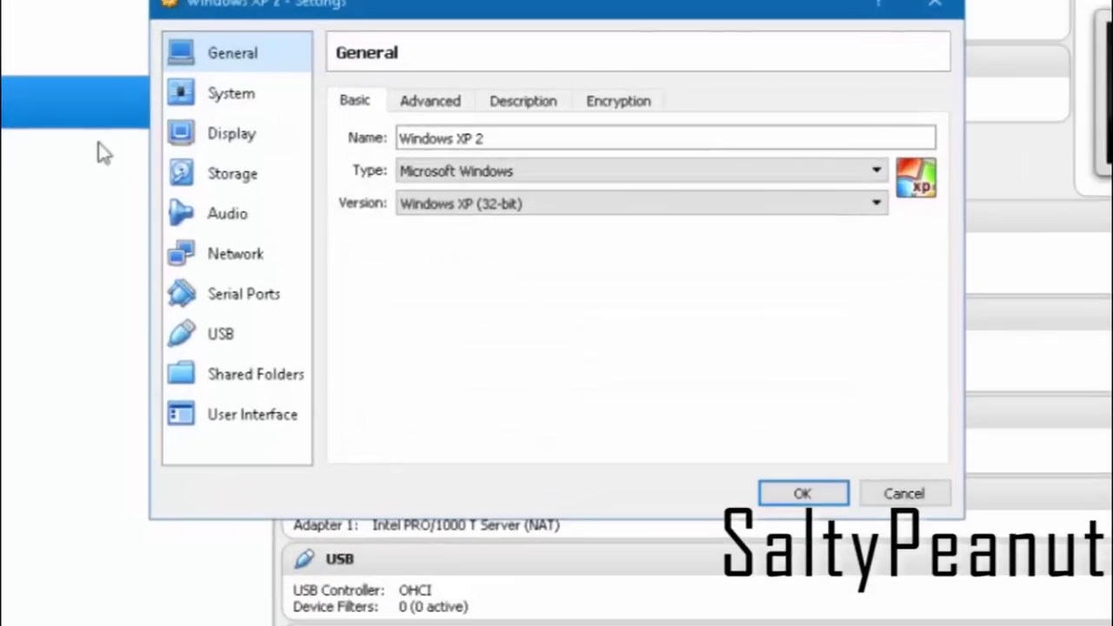
{"action": "left_click", "coordinate": [241, 173]}
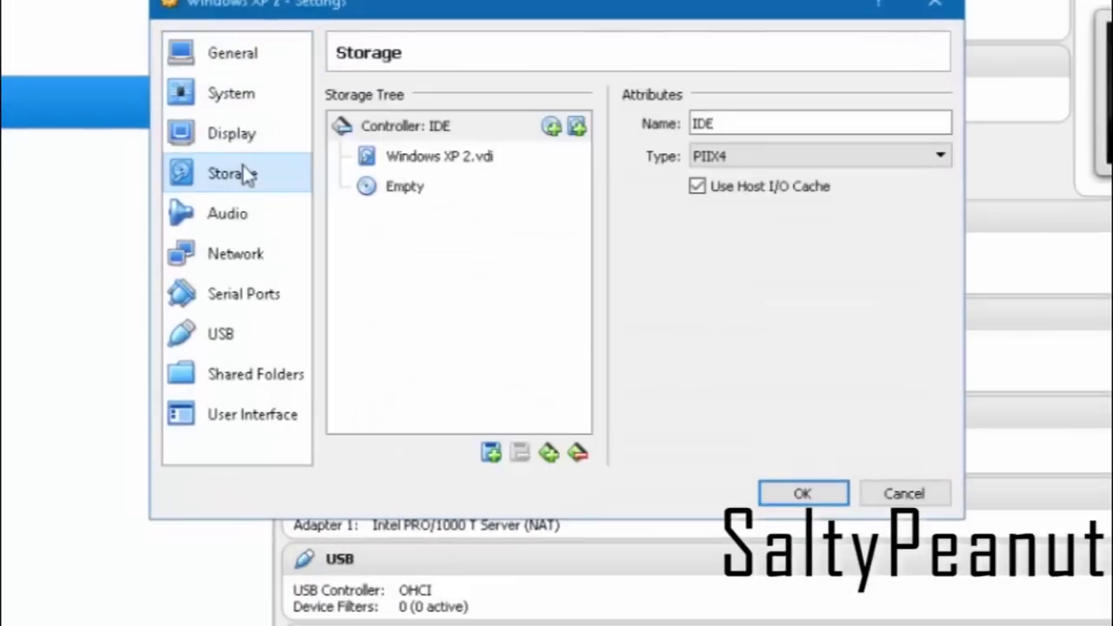
{"action": "left_click", "coordinate": [401, 191]}
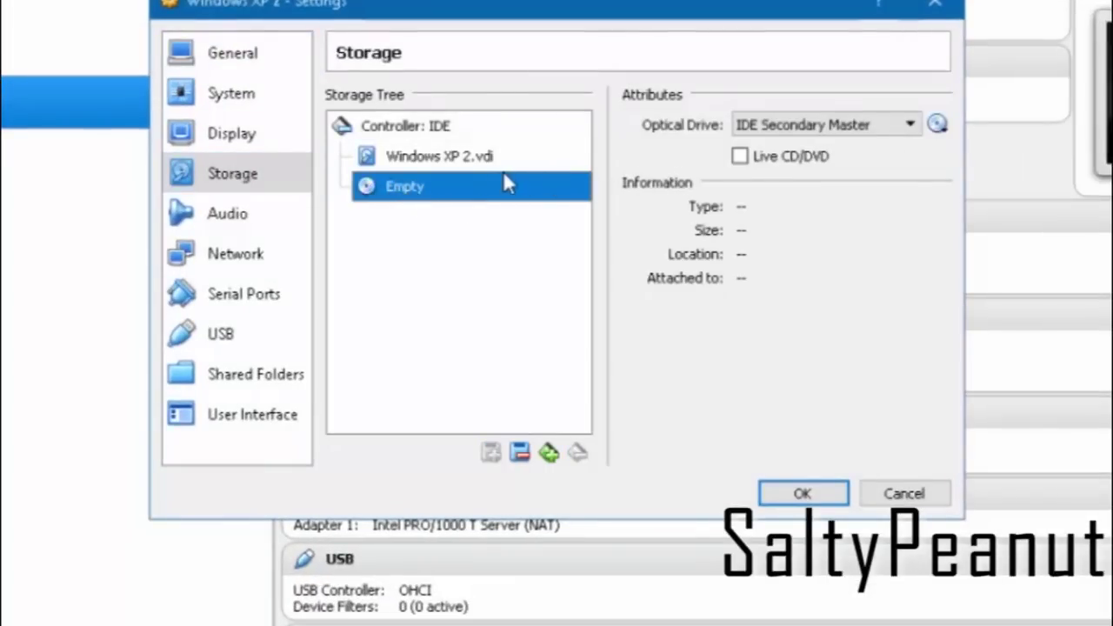
Load the Windows XP Professional disc image from Documents > WinXPx32 into the optical drive and save the machine settings.
{"action": "left_click", "coordinate": [937, 126]}
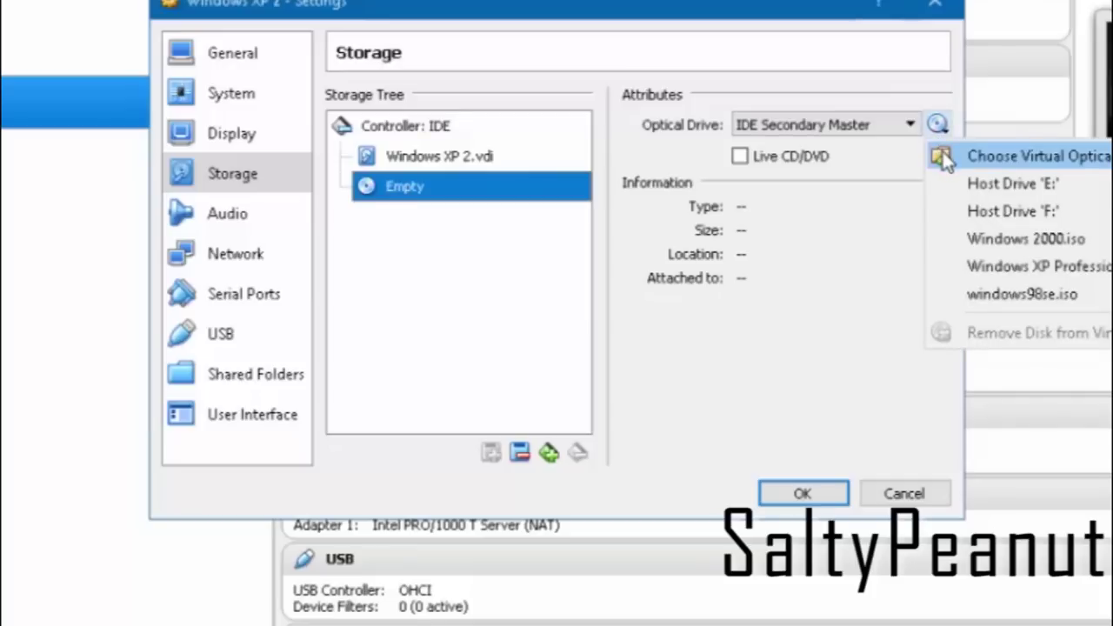
{"action": "left_click", "coordinate": [950, 160]}
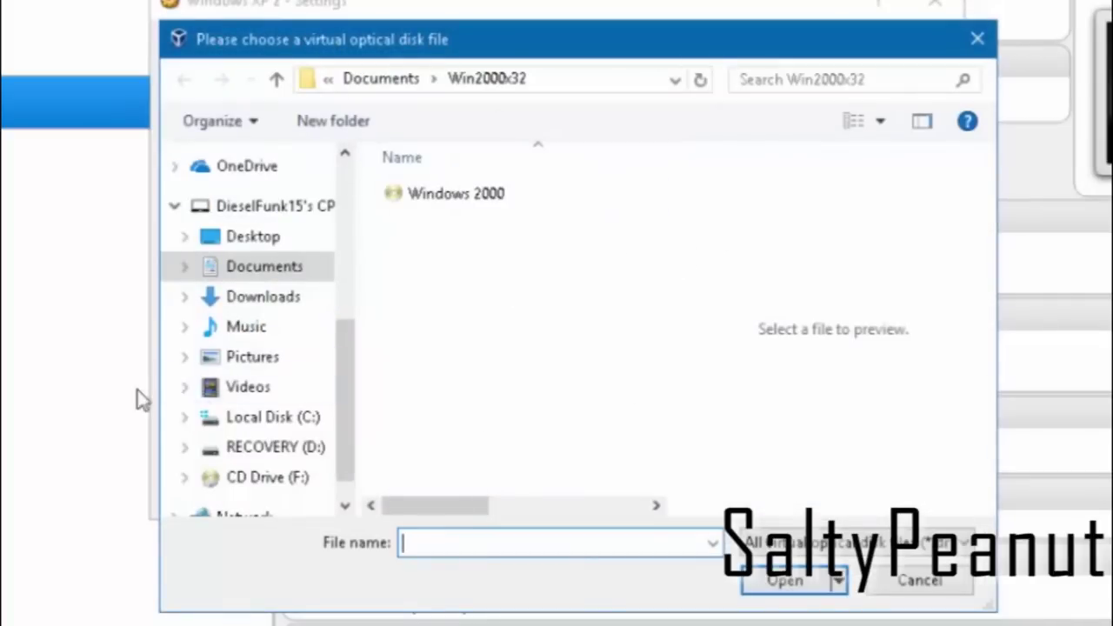
{"action": "left_click", "coordinate": [257, 277]}
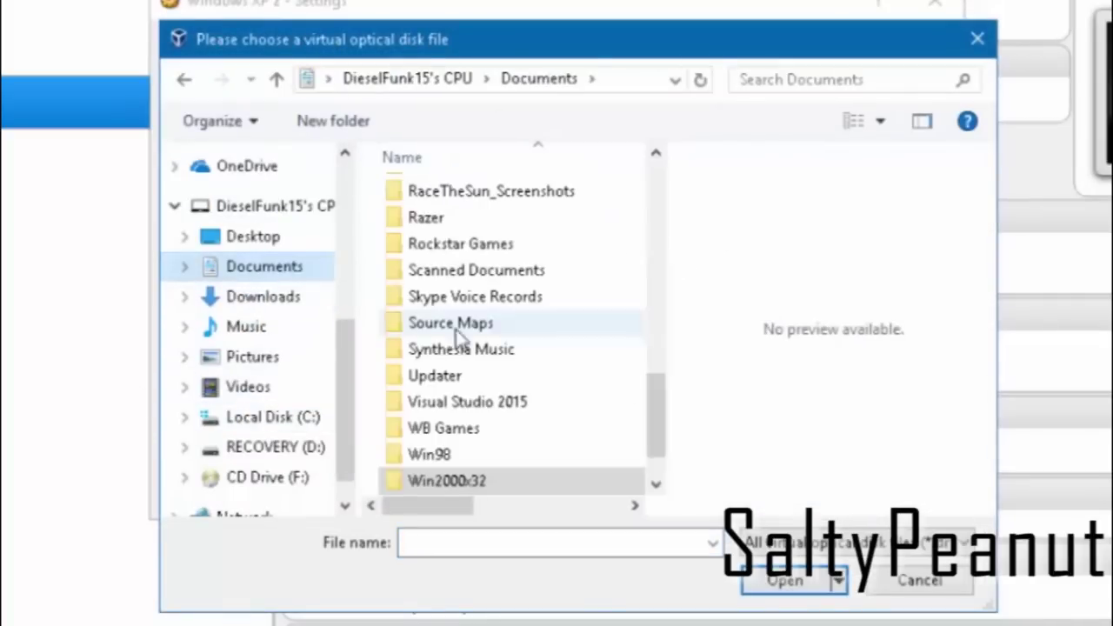
{"action": "double_click", "coordinate": [500, 468]}
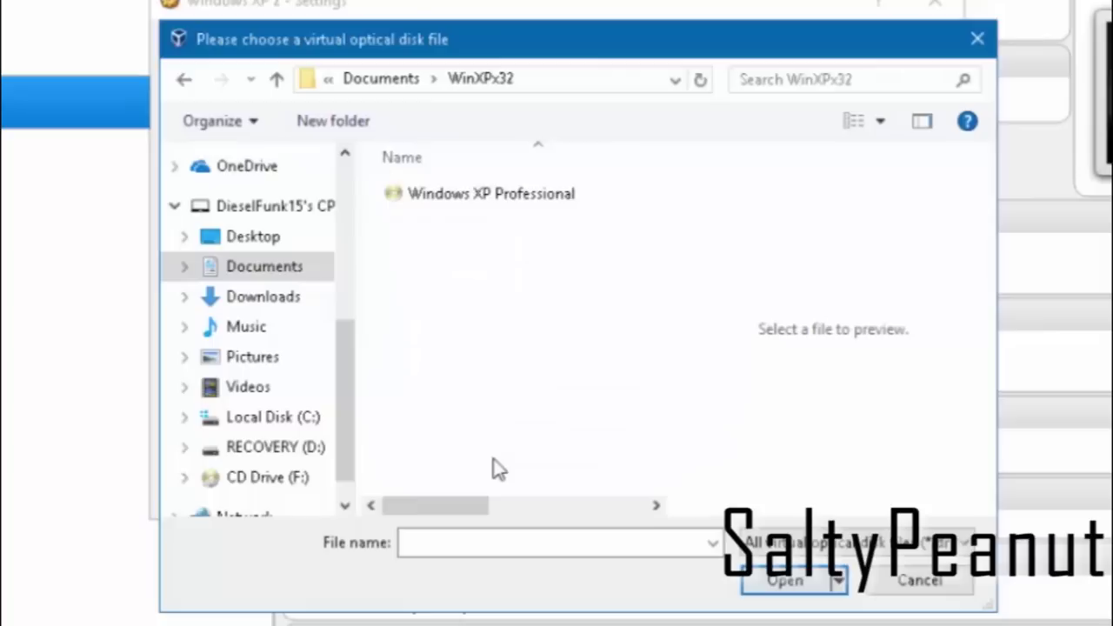
{"action": "left_click", "coordinate": [456, 207]}
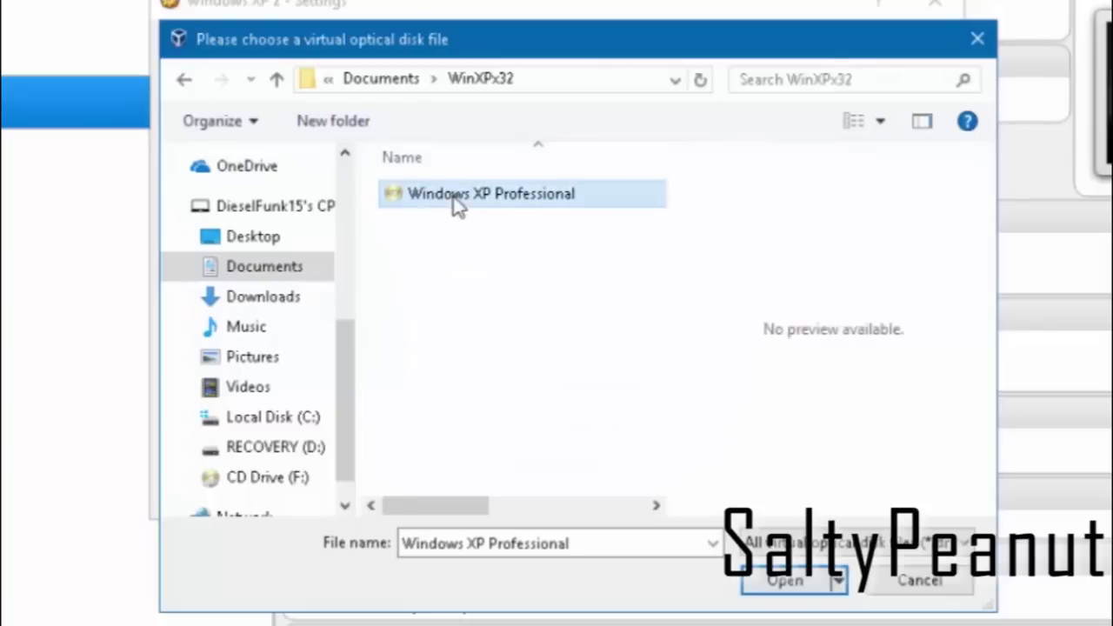
{"action": "left_click", "coordinate": [530, 324]}
{"action": "left_click", "coordinate": [492, 207]}
{"action": "left_click", "coordinate": [781, 582]}
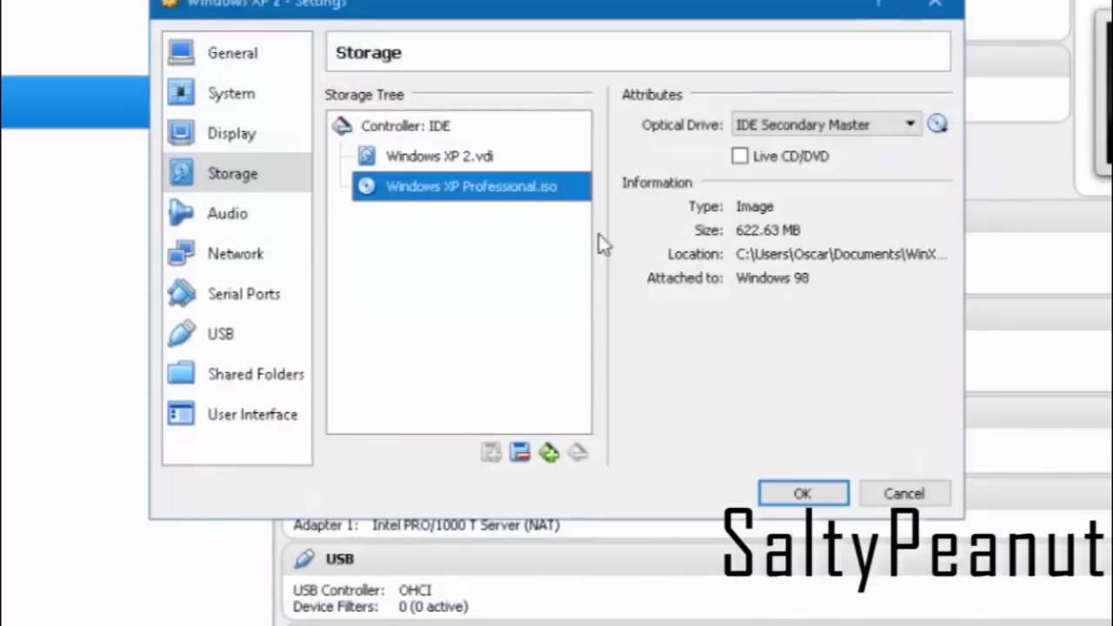
{"action": "left_click", "coordinate": [826, 496]}
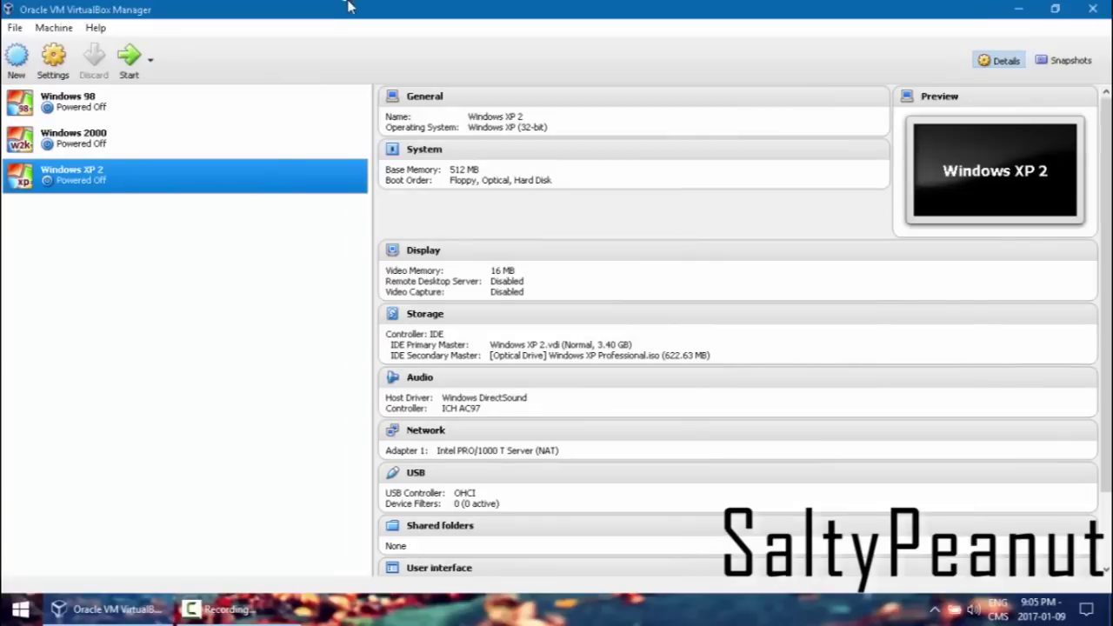
Start the Windows XP 2 virtual machine and maximize its window.
{"action": "left_click", "coordinate": [131, 57]}
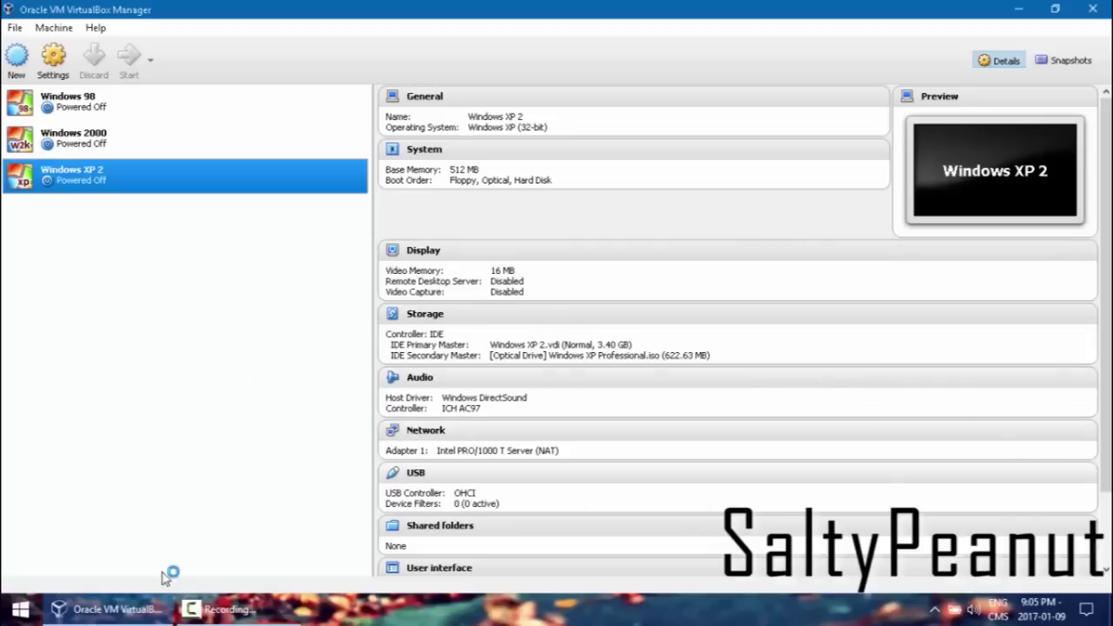
{"action": "mouse_move", "coordinate": [139, 612]}
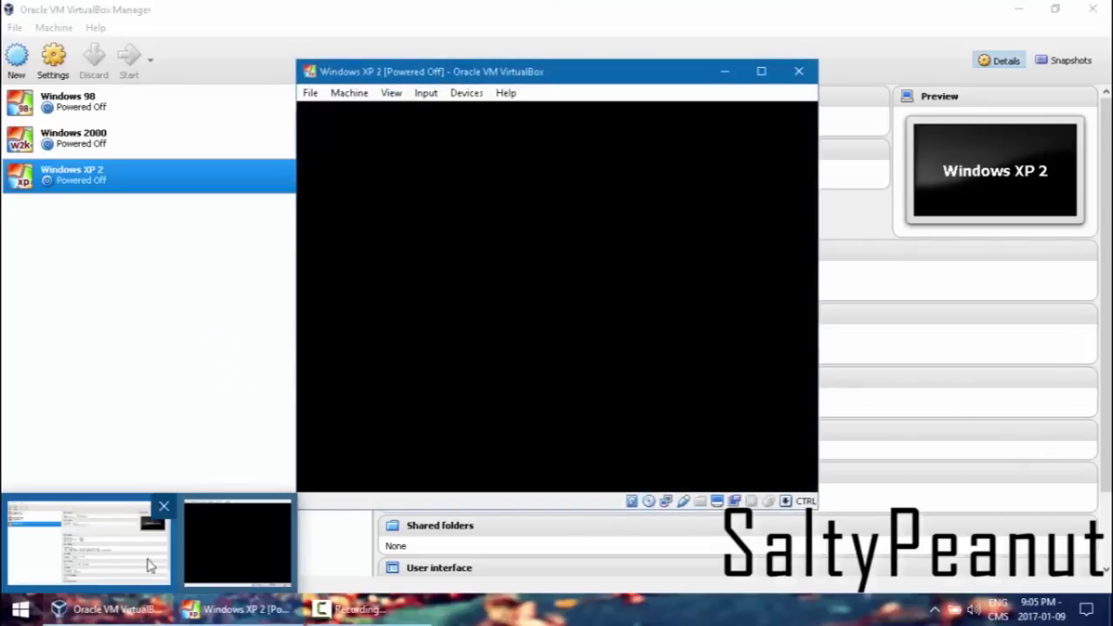
{"action": "left_click", "coordinate": [761, 72]}
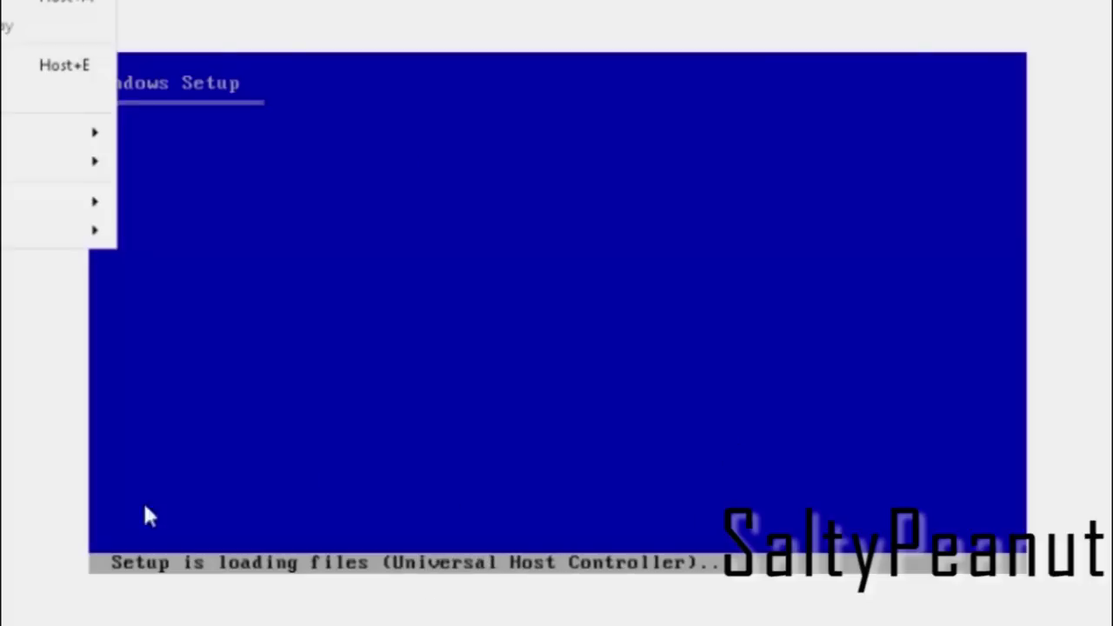
{"action": "left_click", "coordinate": [470, 40]}
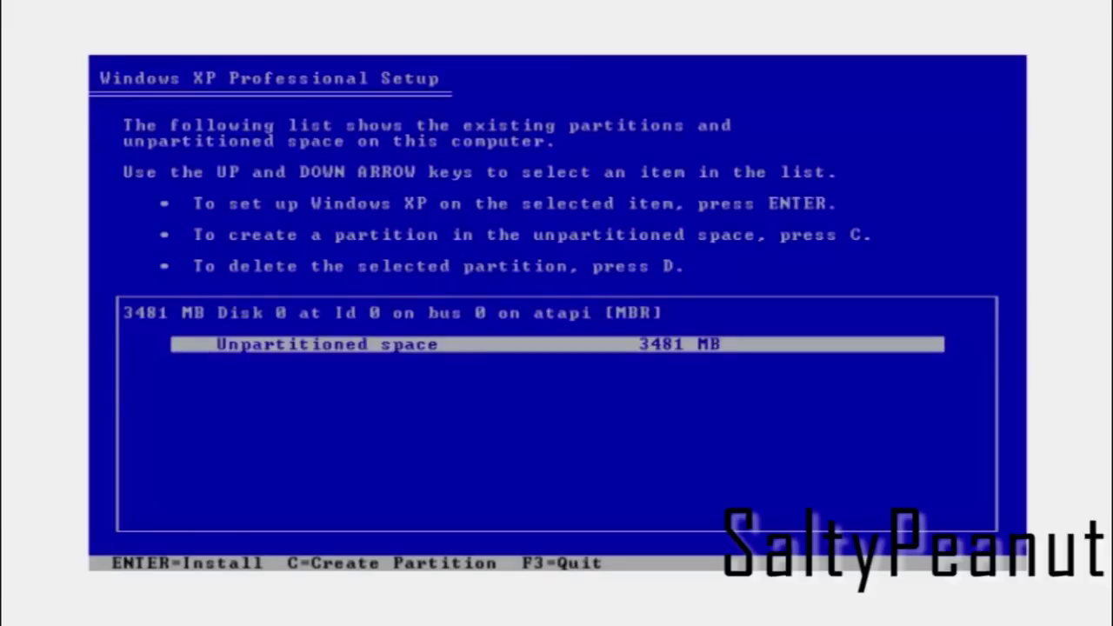
Install Windows XP on the unpartitioned space, format the partition with the NTFS file system (Quick), and continue through the restart.
{"action": "key", "text": "Return"}
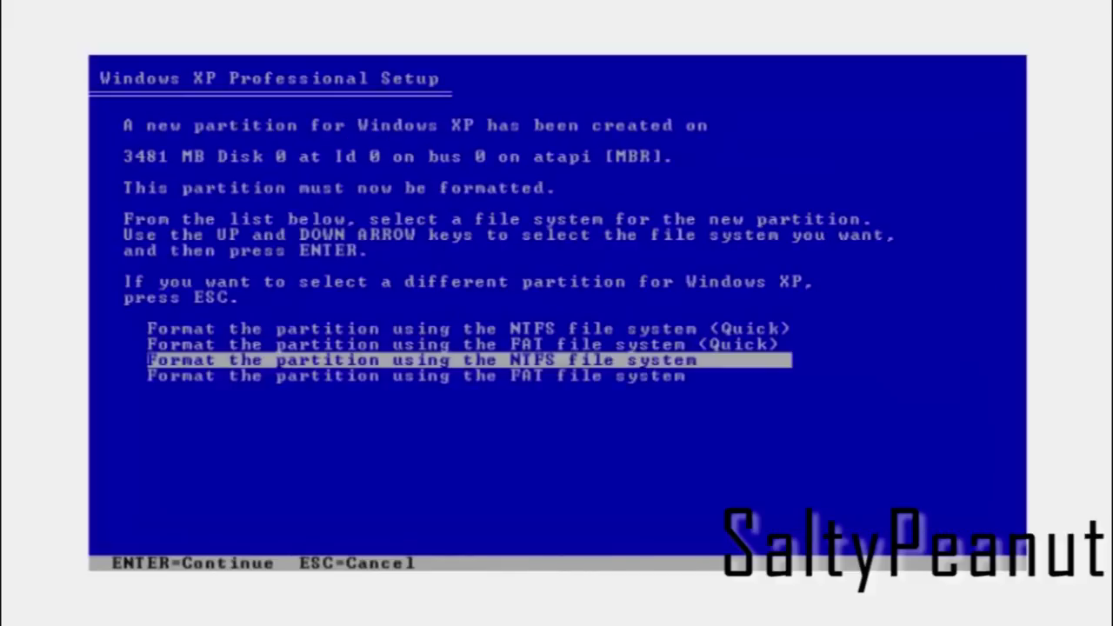
{"action": "key", "text": "Up"}
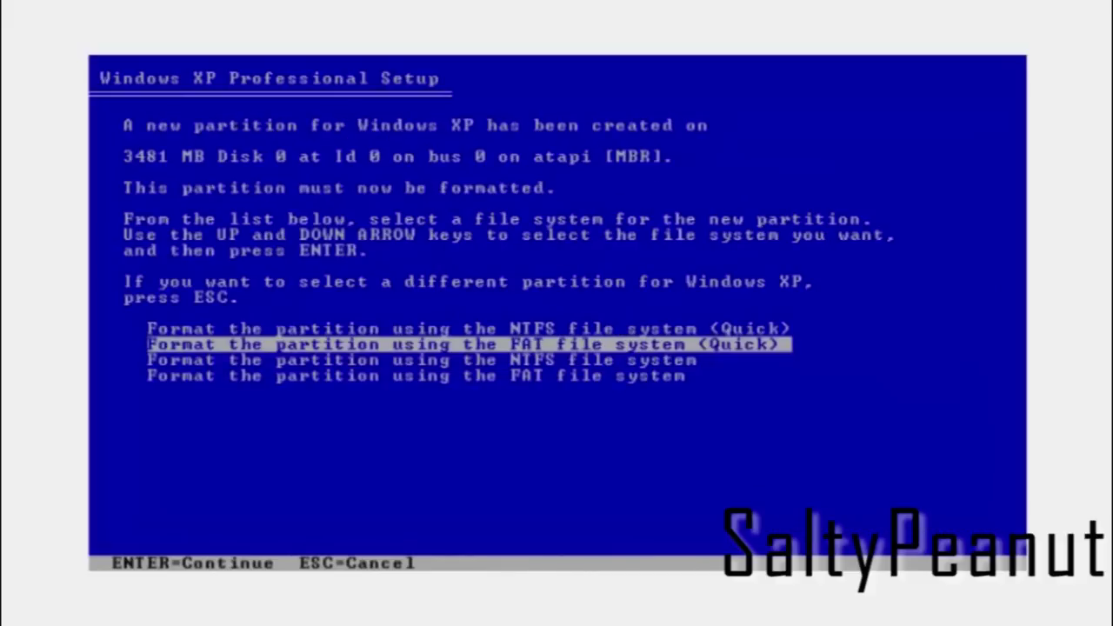
{"action": "key", "text": "Up"}
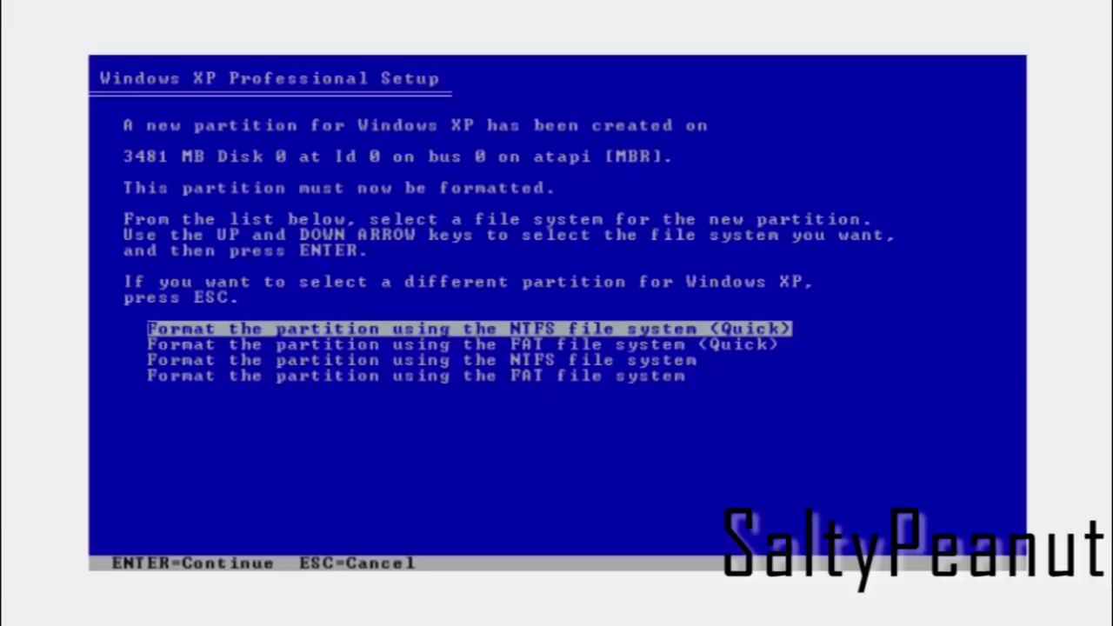
{"action": "key", "text": "Down"}
{"action": "key", "text": "Down"}
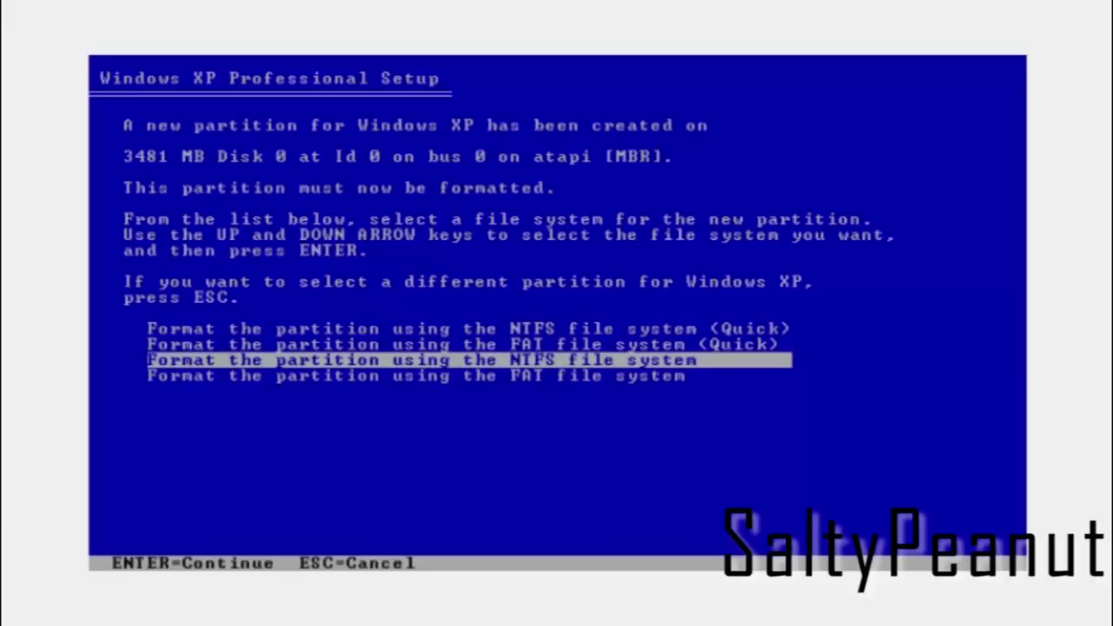
{"action": "key", "text": "Up"}
{"action": "key", "text": "Up"}
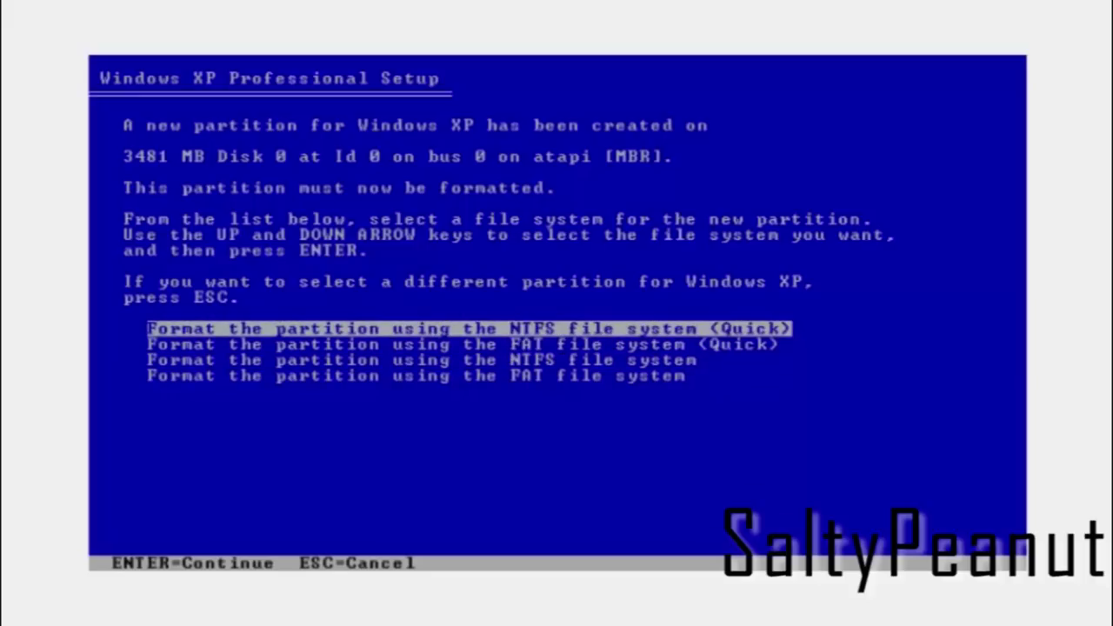
{"action": "key", "text": "Down"}
{"action": "key", "text": "Down"}
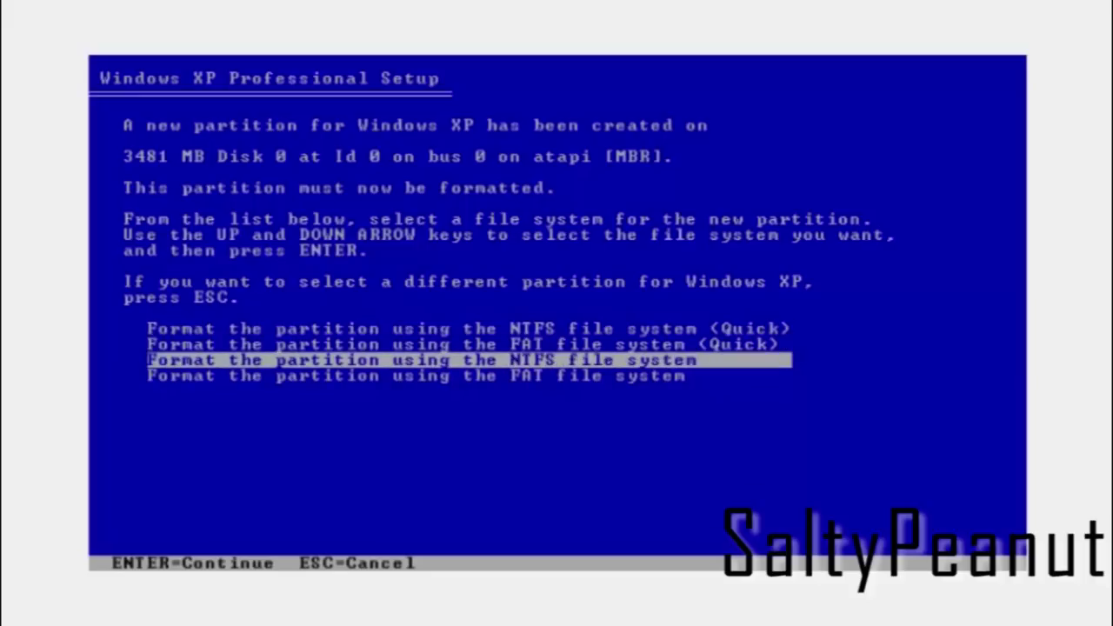
{"action": "key", "text": "Up"}
{"action": "key", "text": "Down"}
{"action": "key", "text": "Up"}
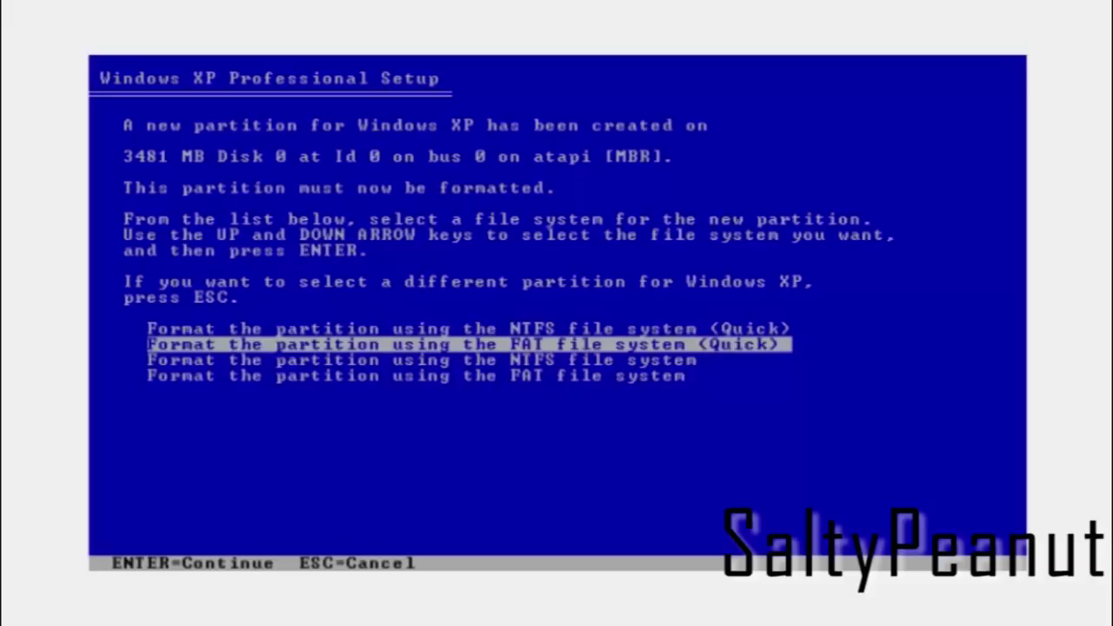
{"action": "key", "text": "Up"}
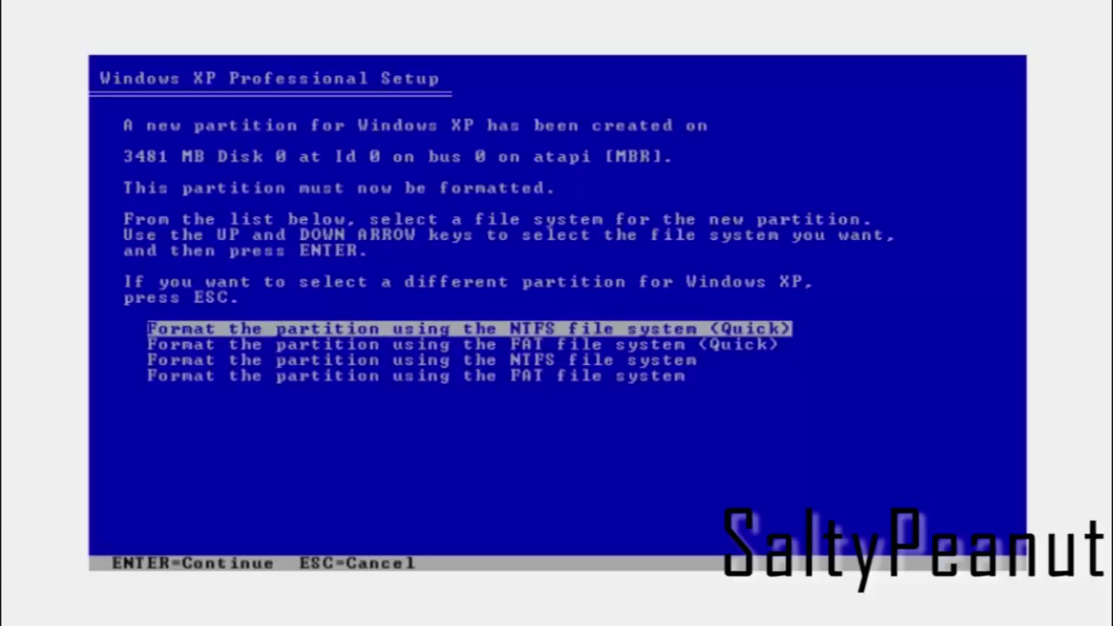
{"action": "key", "text": "Return"}
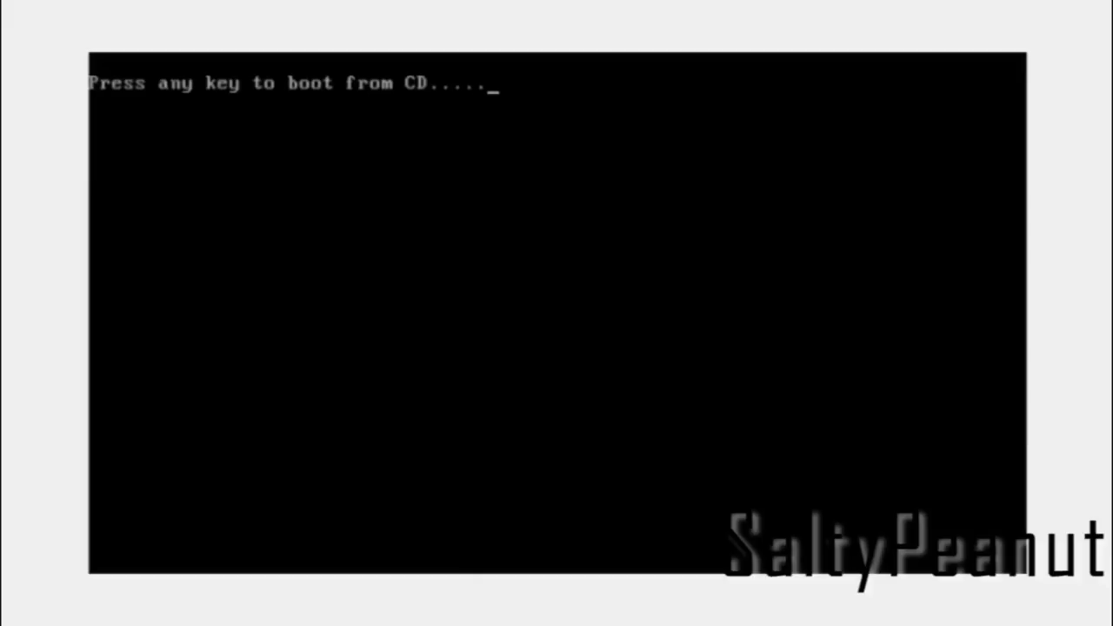
{"action": "key", "text": "Return"}
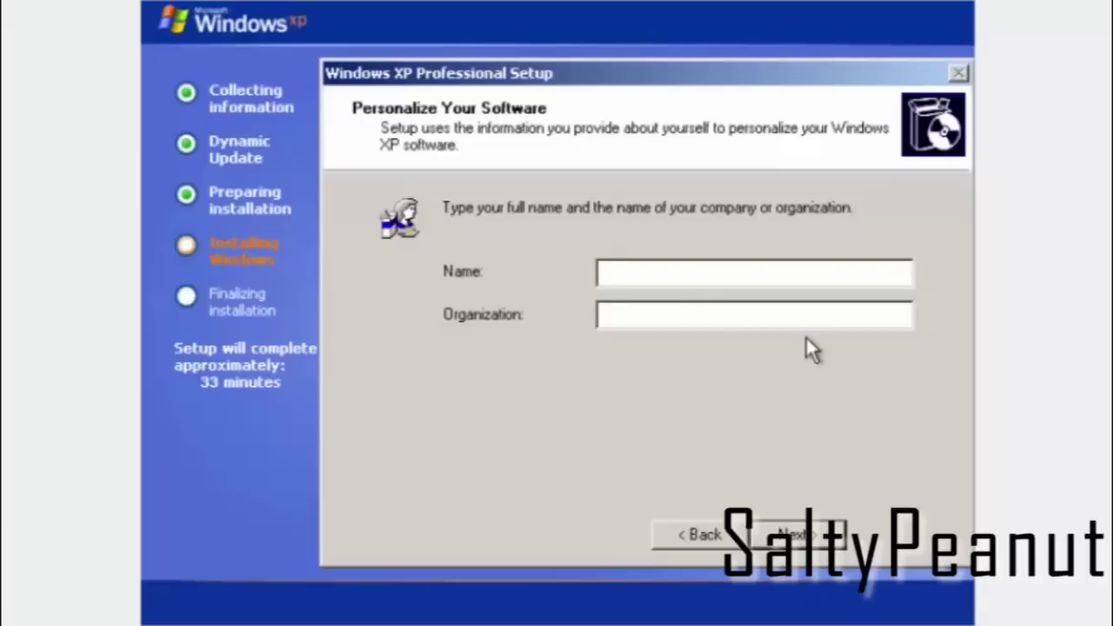
Personalize the Windows XP setup with the owner's full name and the organization WORKGROUP, and continue.
{"action": "type", "text": "Austain OScars"}
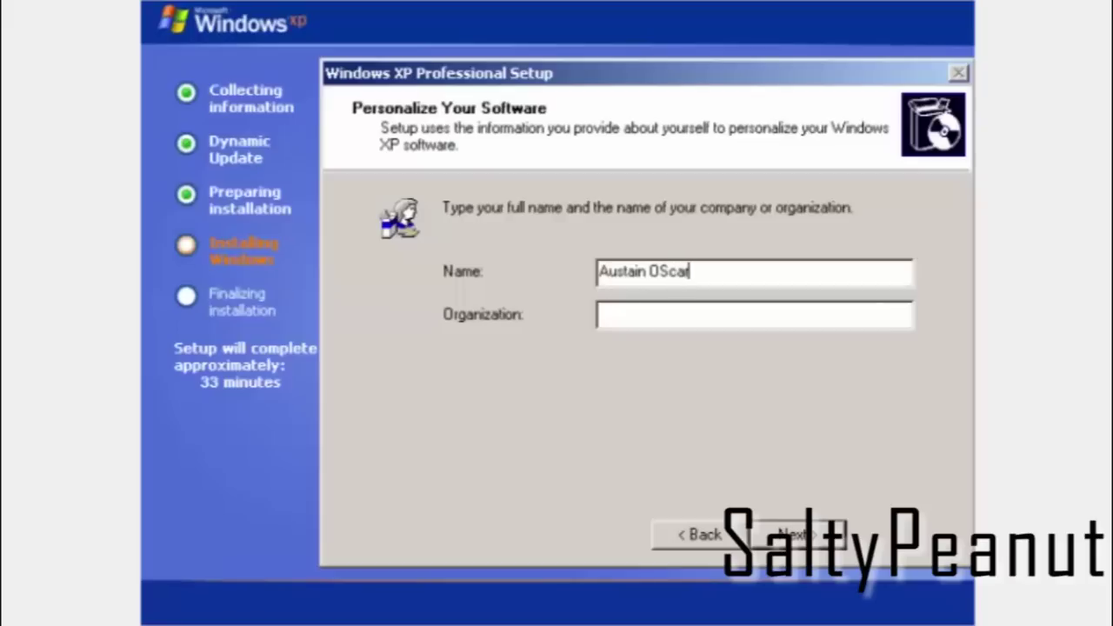
{"action": "left_click", "coordinate": [669, 272]}
{"action": "key", "text": "BackSpace"}
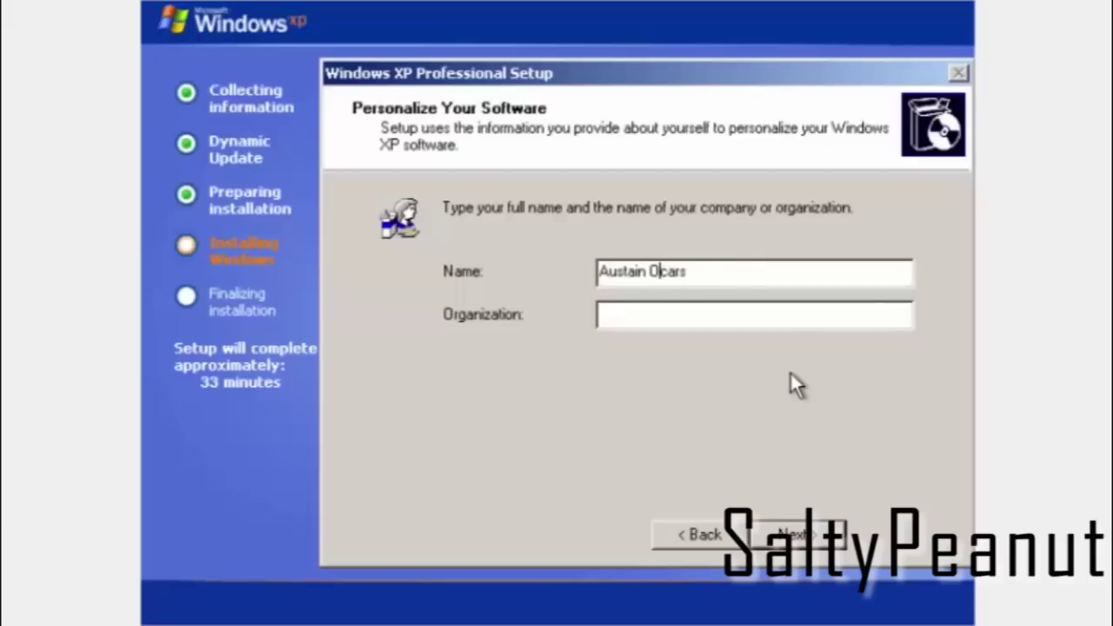
{"action": "type", "text": "s"}
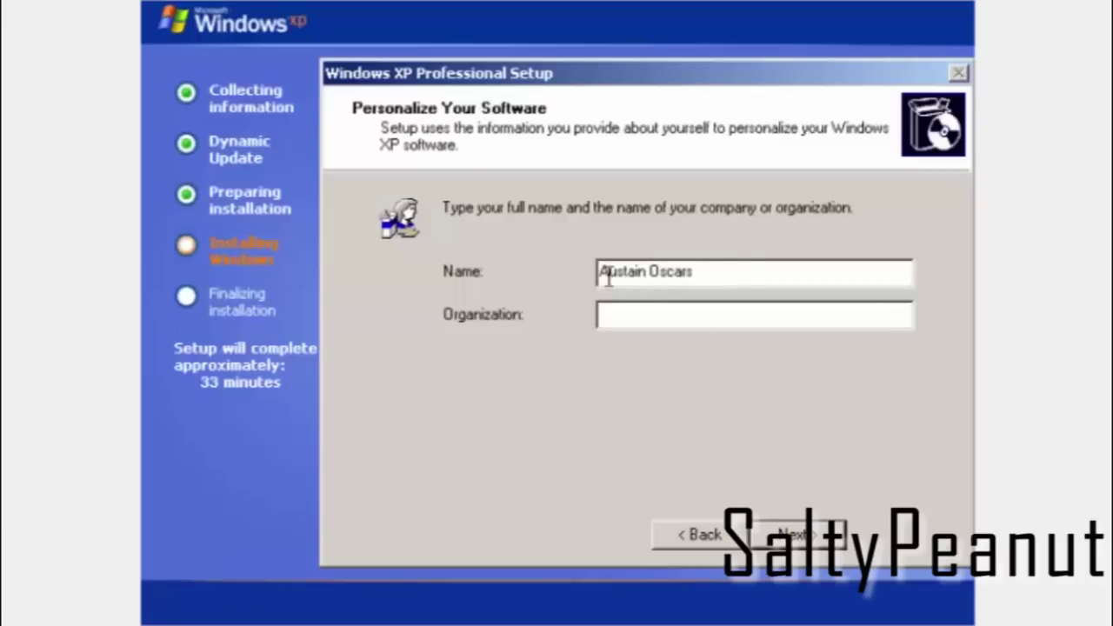
{"action": "left_click", "coordinate": [647, 313]}
{"action": "type", "text": "WORKGROUP"}
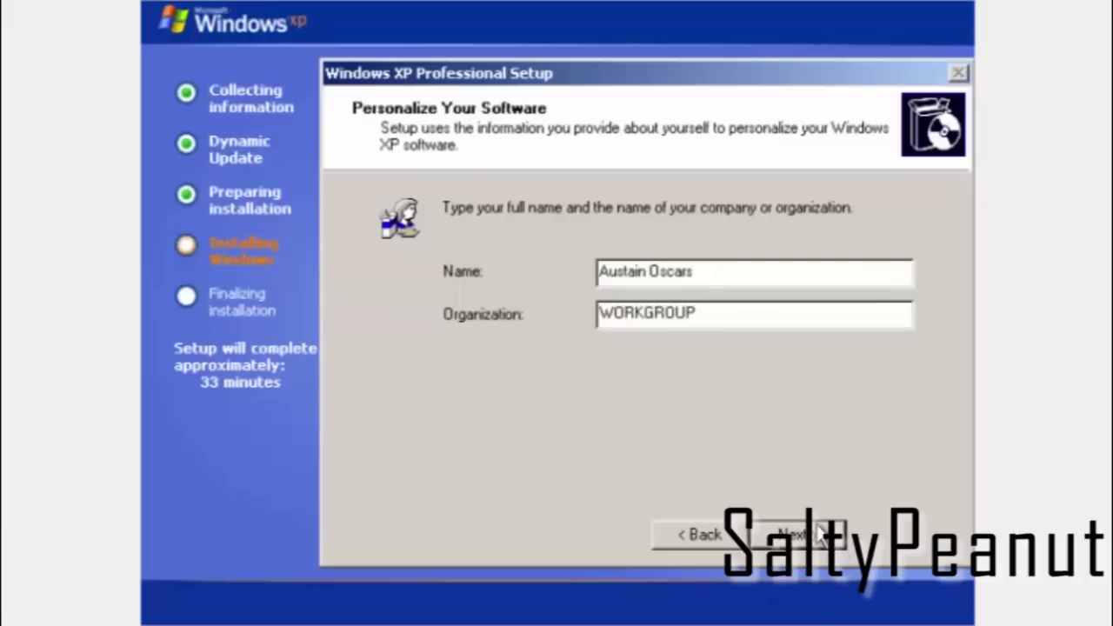
{"action": "left_click", "coordinate": [821, 535]}
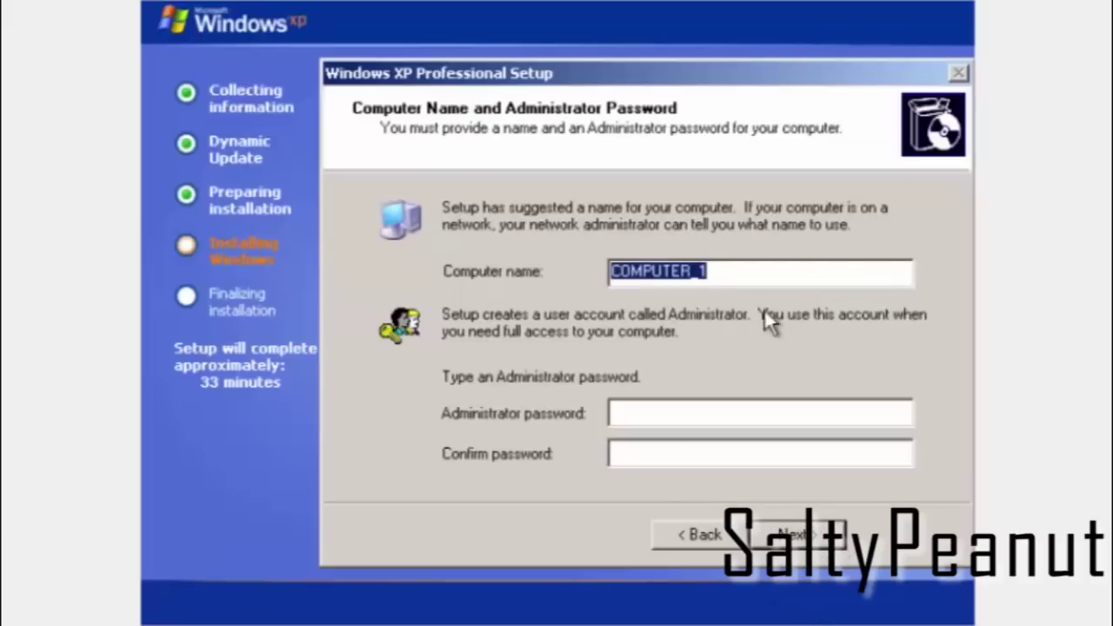
Name the computer Windows, leave the Administrator password blank, and continue to the date and time settings.
{"action": "key", "text": "BackSpace"}
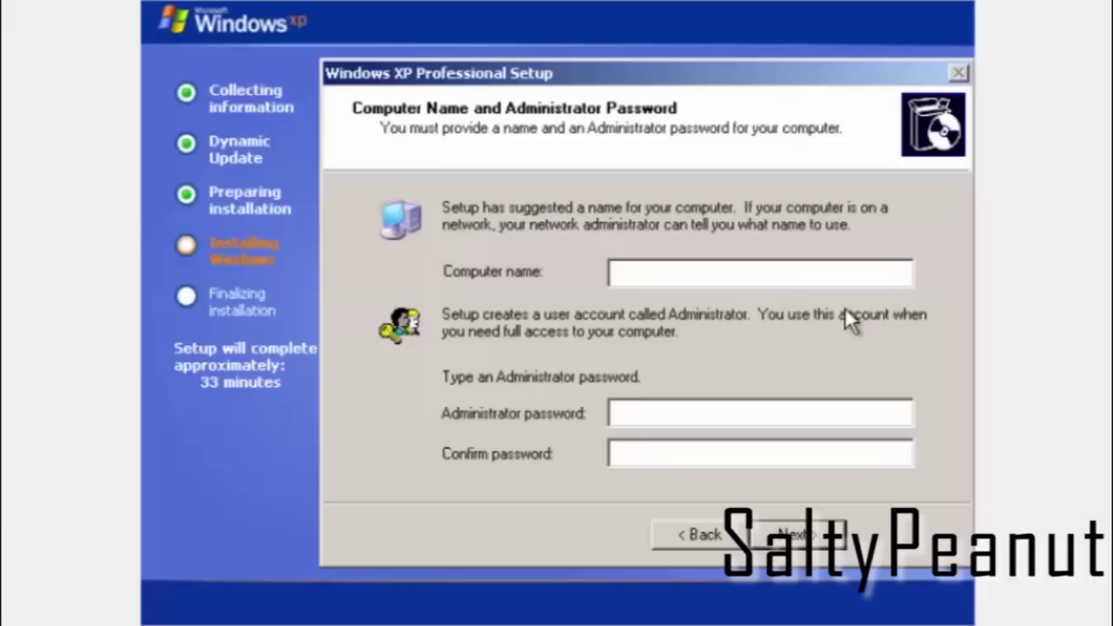
{"action": "type", "text": "Windows"}
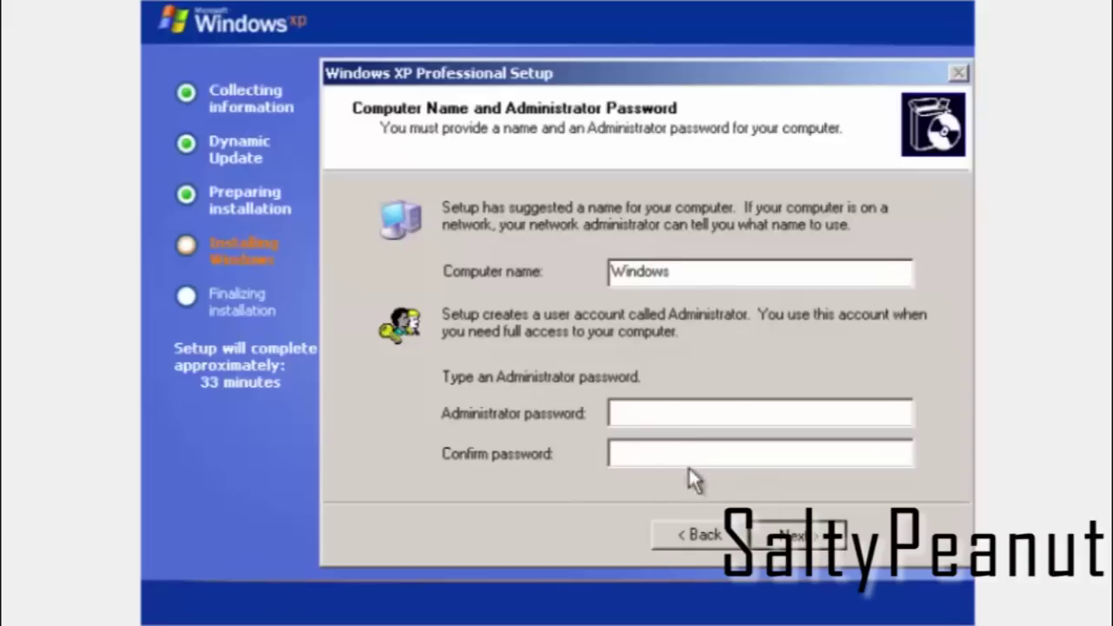
{"action": "left_click", "coordinate": [791, 534]}
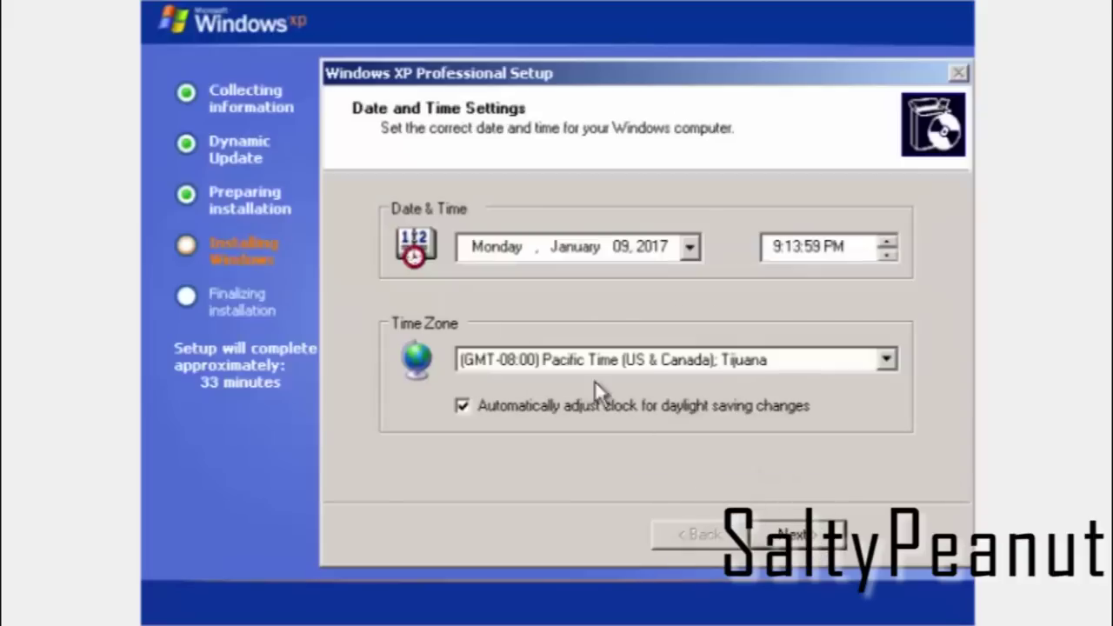